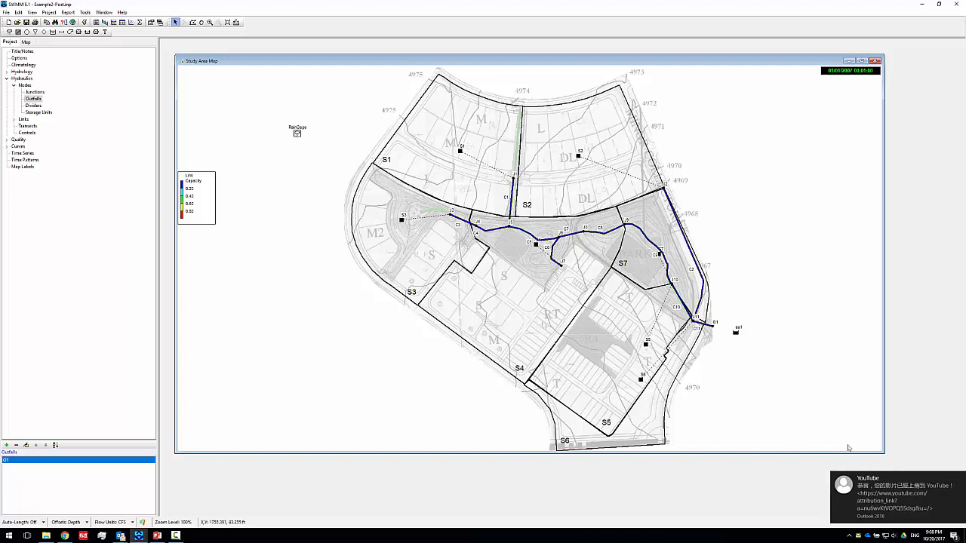
- Open the project defaults and review the subcatchment and node/link settings, ending on the routing method
left_click(958, 480)
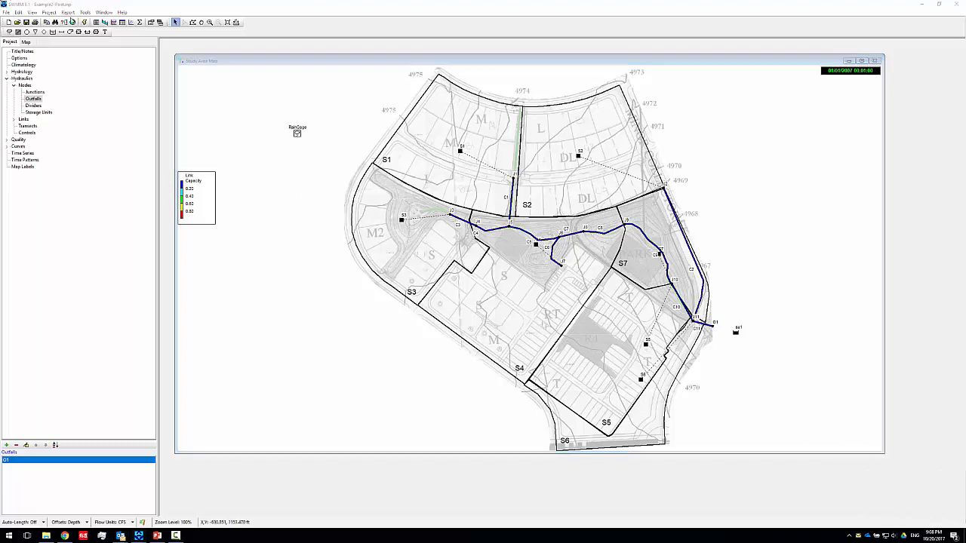
left_click(49, 12)
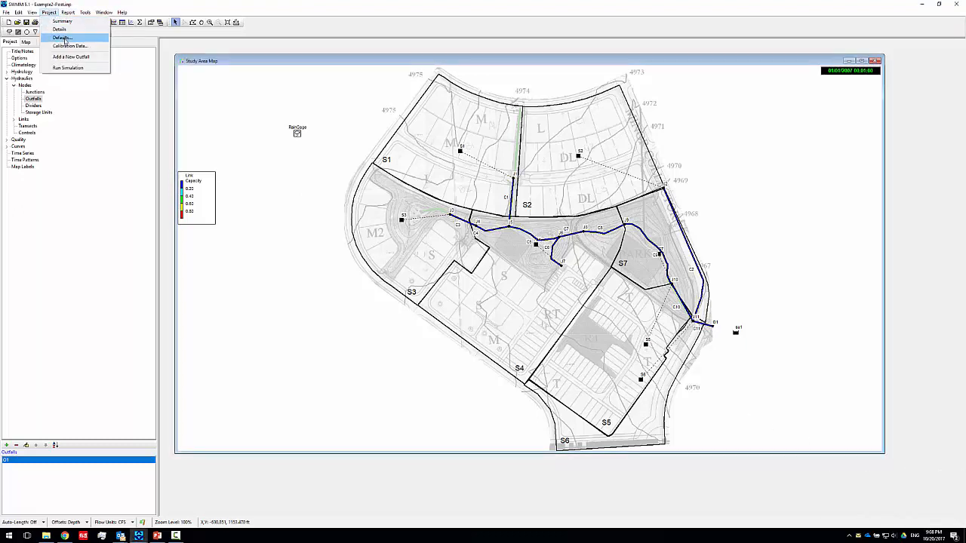
left_click(62, 37)
left_click_drag(457, 186, 392, 173)
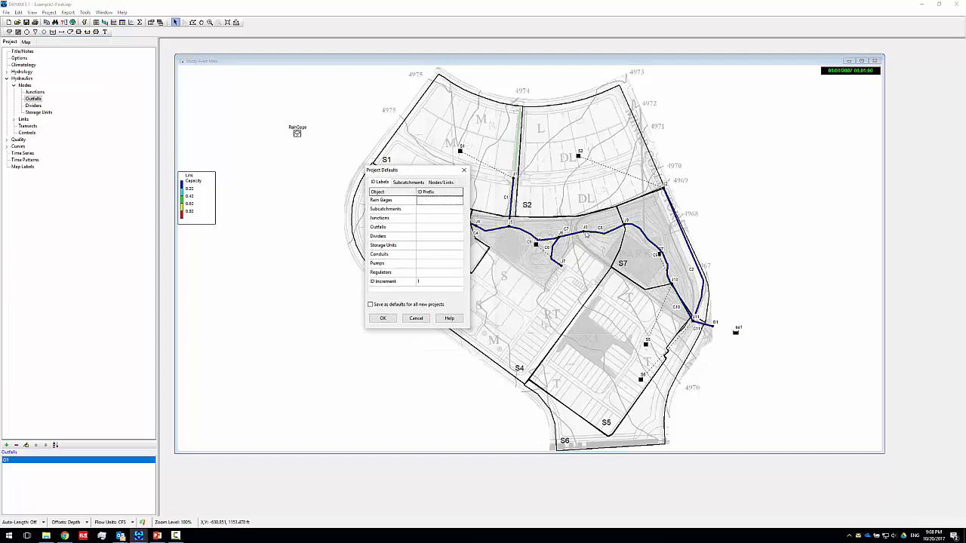
left_click_drag(390, 173, 322, 170)
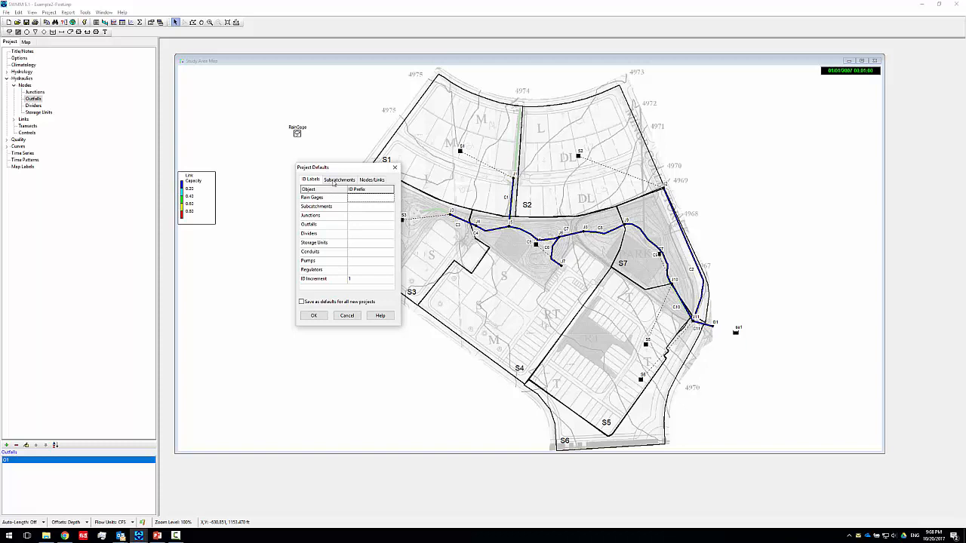
left_click(339, 180)
left_click(371, 180)
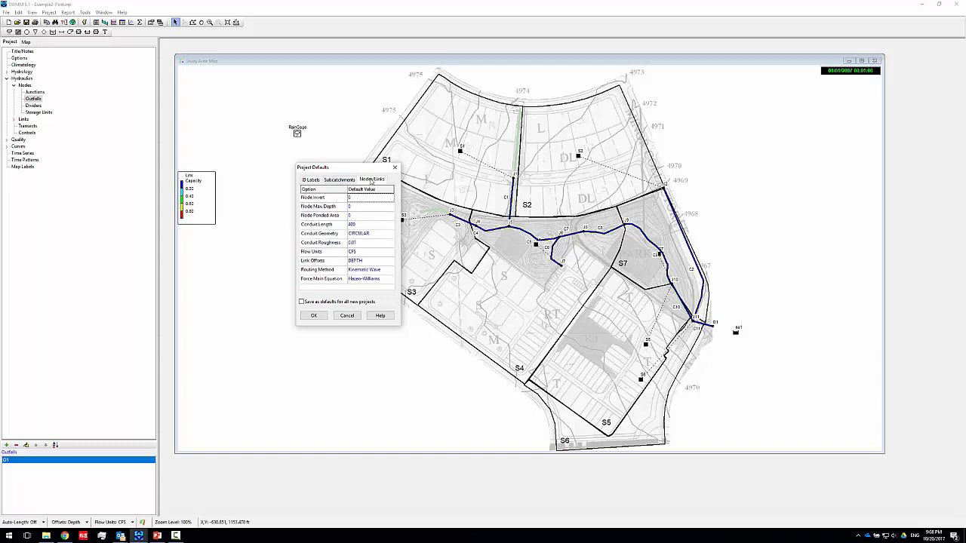
left_click(367, 270)
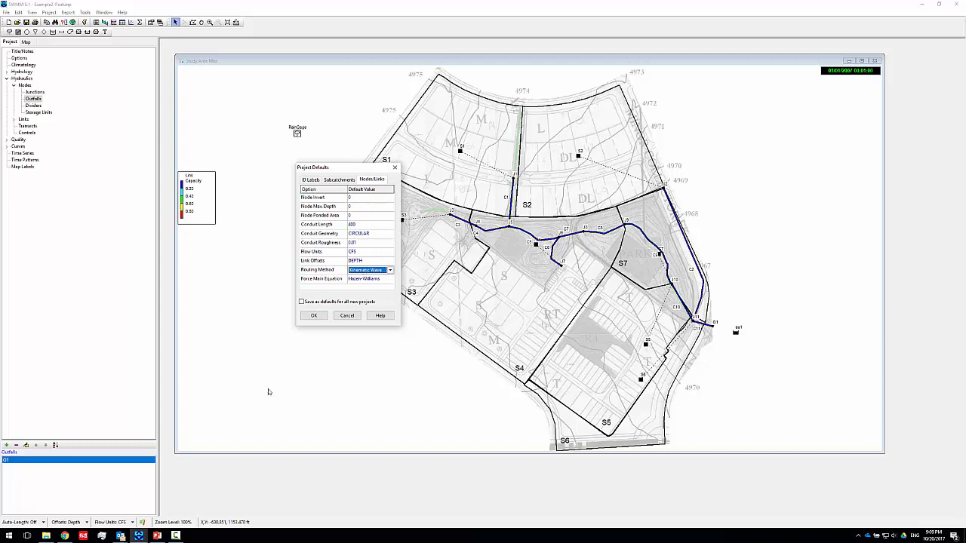
- Switch to PowerPoint to read the swmm_notes slide about kinematic wave routing and its time step, and close the project defaults back in SWMM
left_click(160, 535)
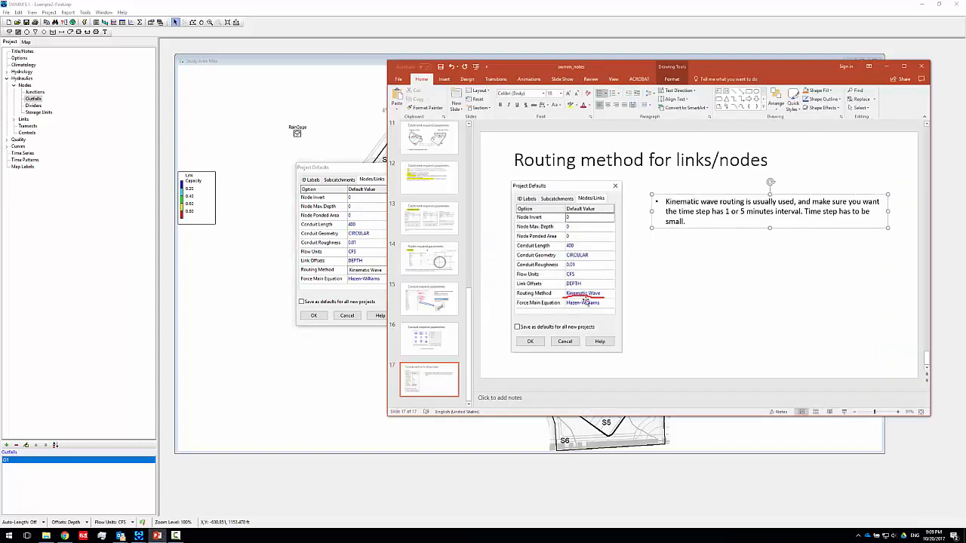
left_click(703, 283)
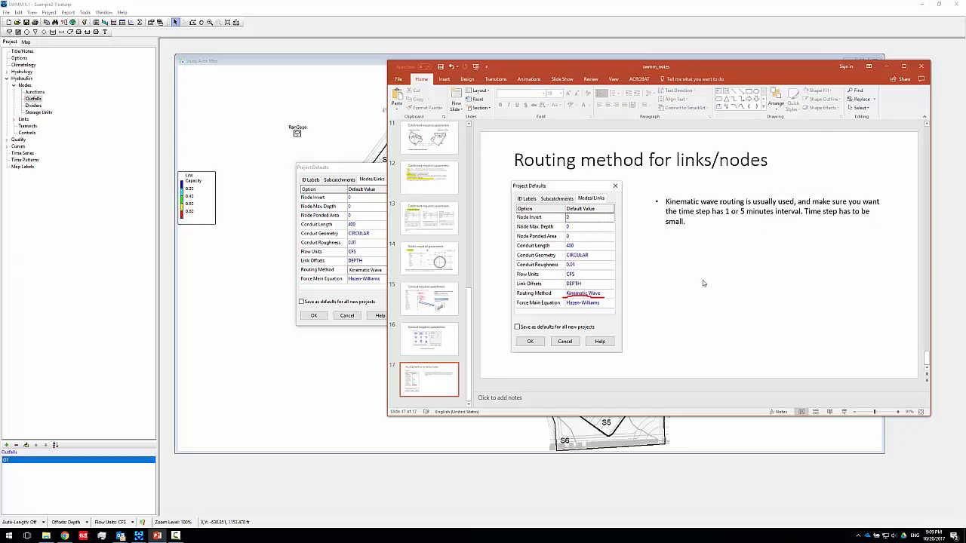
left_click(712, 211)
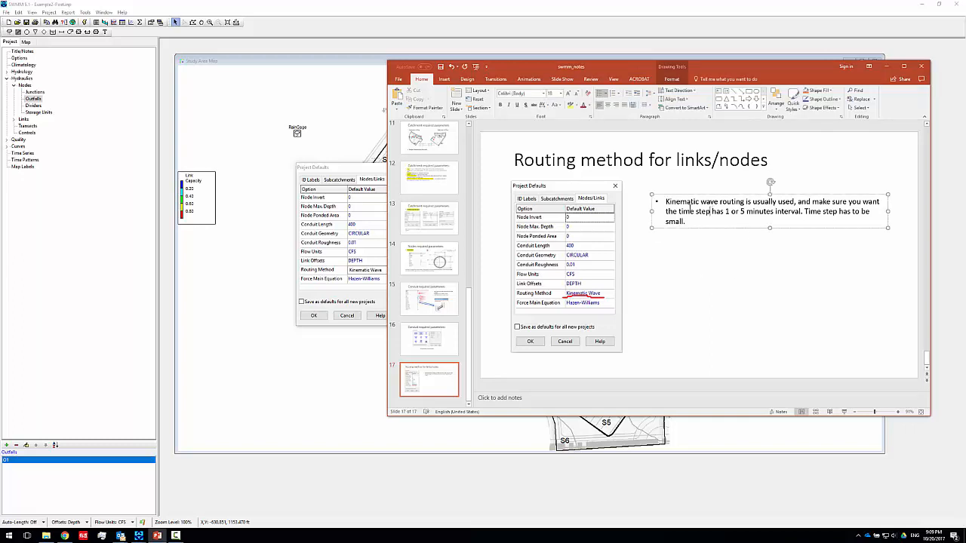
left_click_drag(689, 211, 737, 211)
left_click(732, 212)
left_click_drag(806, 212, 687, 222)
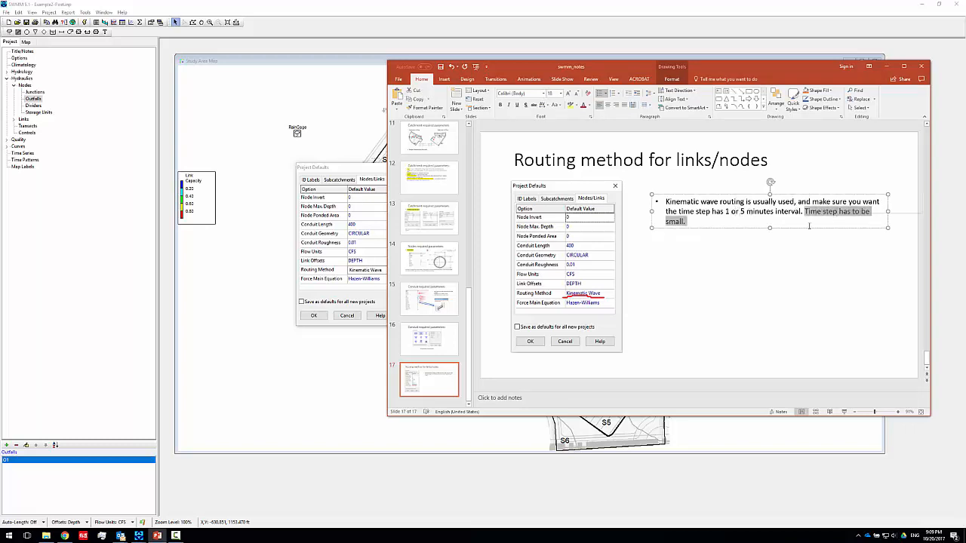
left_click(890, 68)
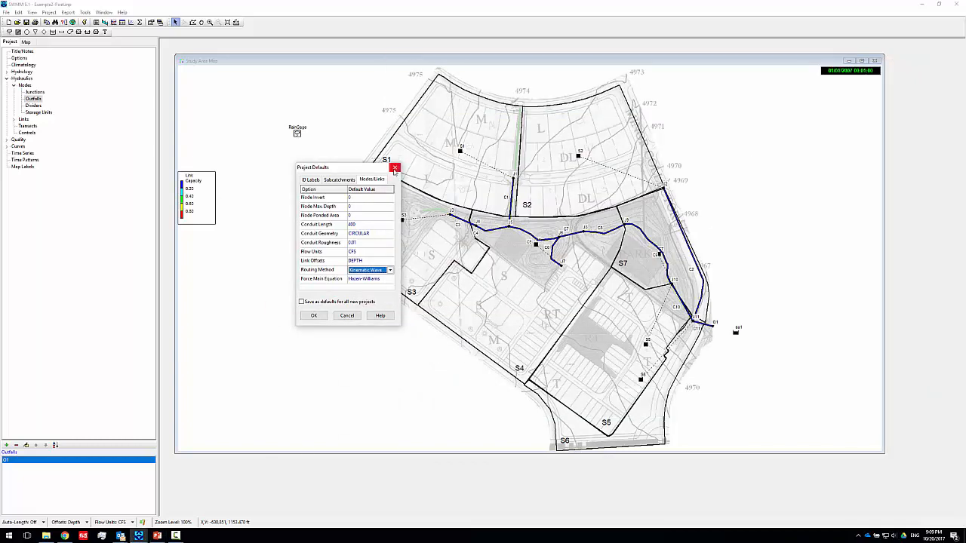
left_click(394, 168)
- Review the rain gage's properties and the rainfall values in the 100-yr time series
double_click(298, 133)
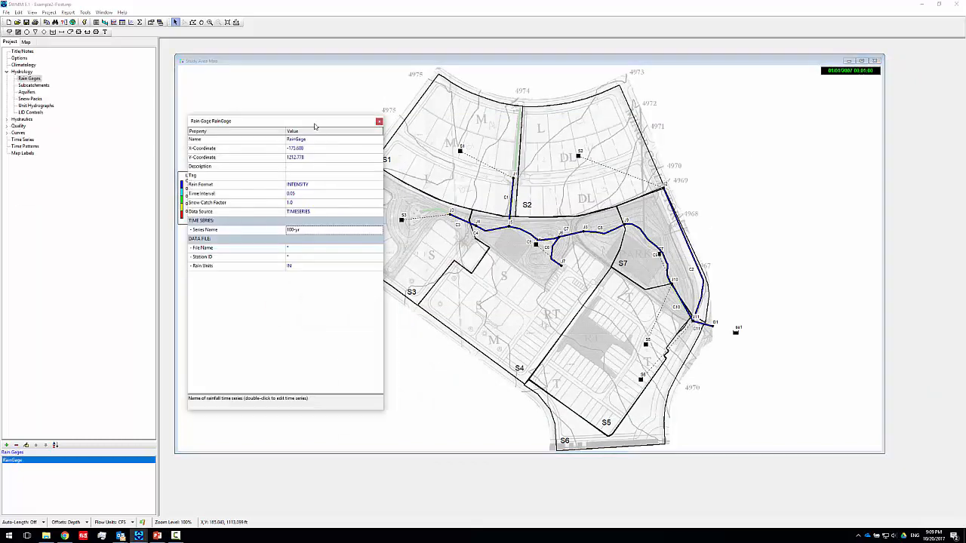
left_click_drag(315, 127, 578, 123)
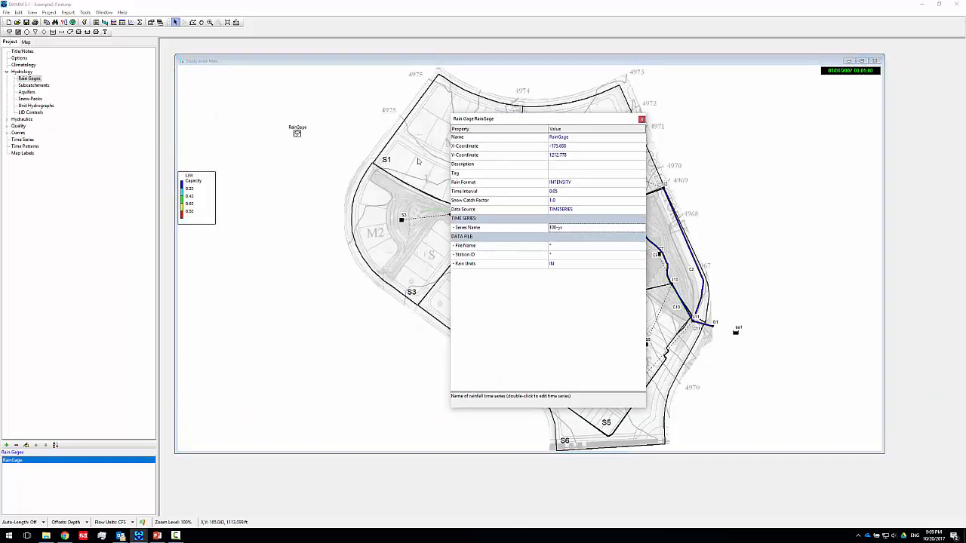
left_click(642, 120)
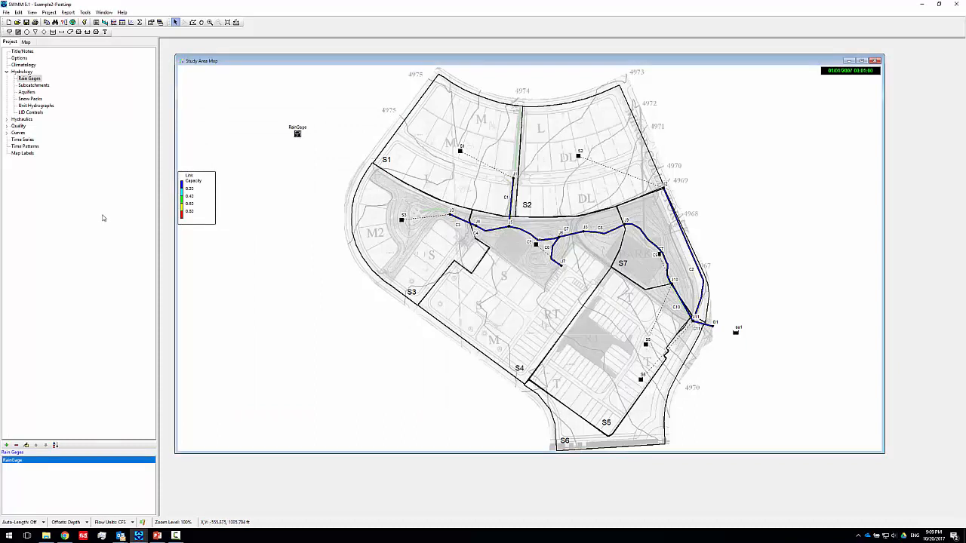
left_click(33, 141)
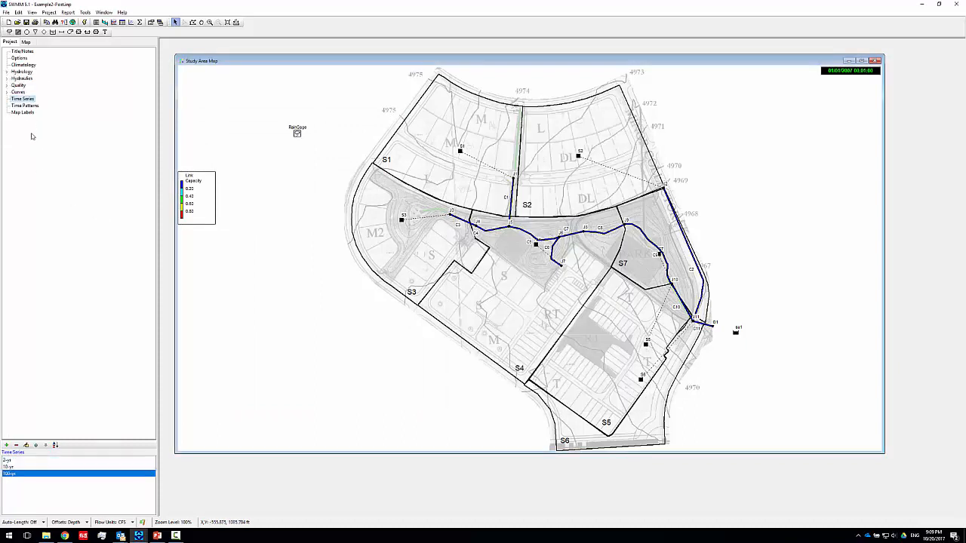
double_click(15, 474)
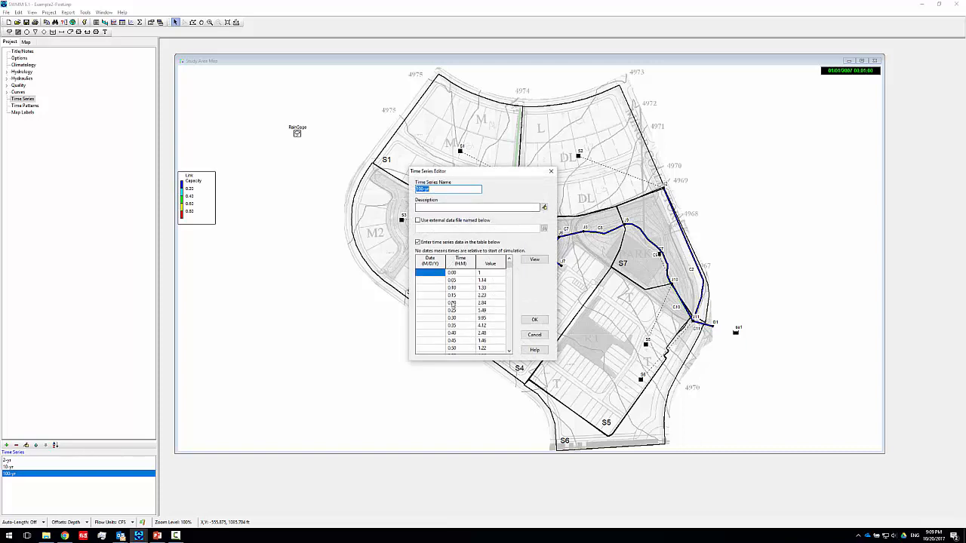
left_click(550, 173)
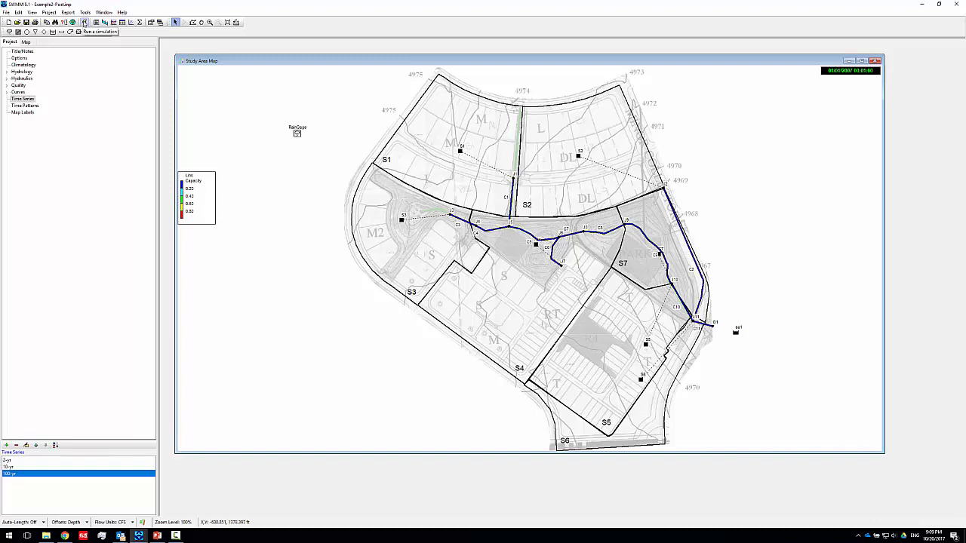
- Set the links theme of the study area map to None
left_click(26, 42)
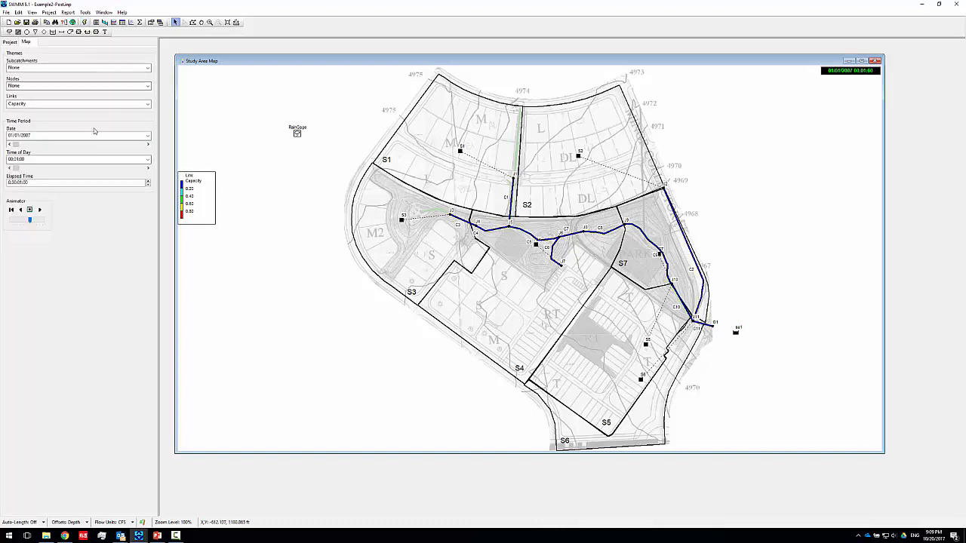
left_click(73, 105)
left_click(39, 114)
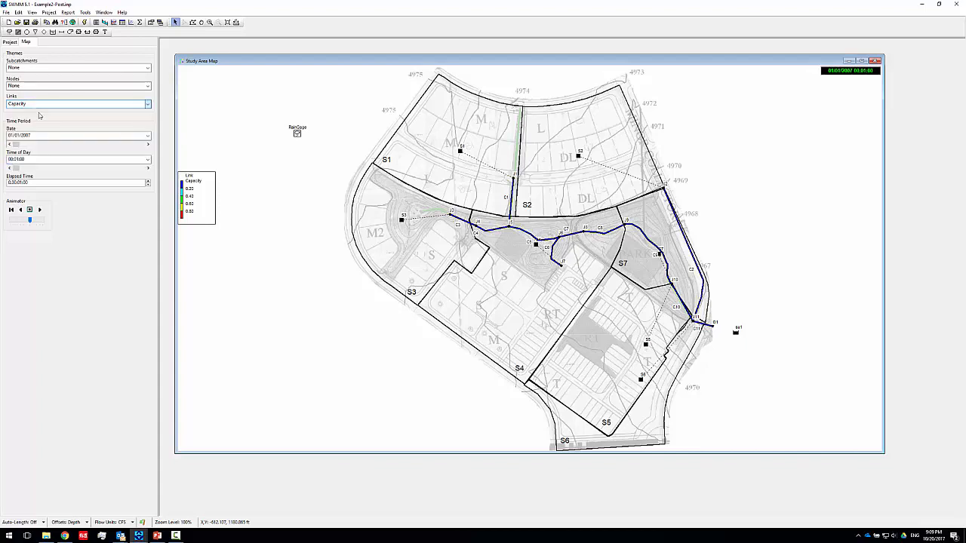
left_click(10, 42)
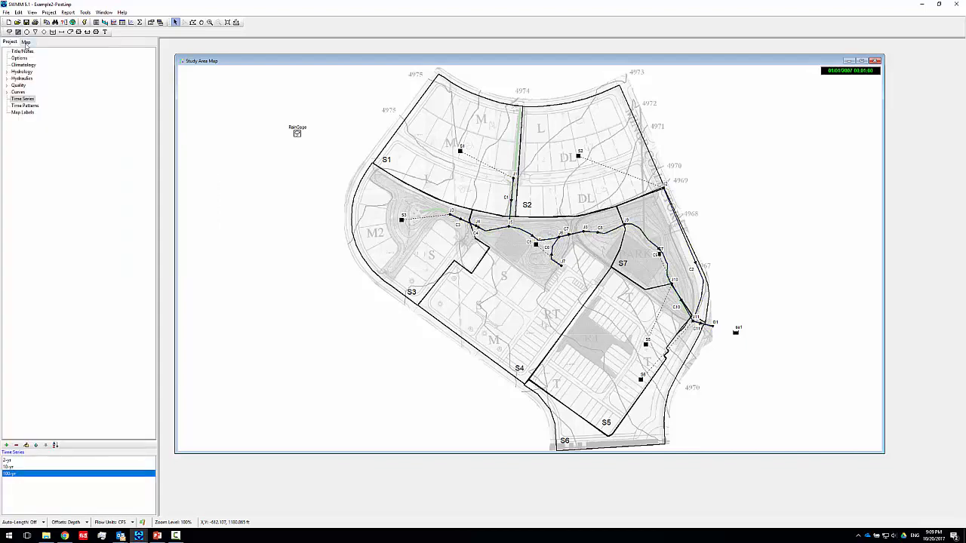
left_click(26, 42)
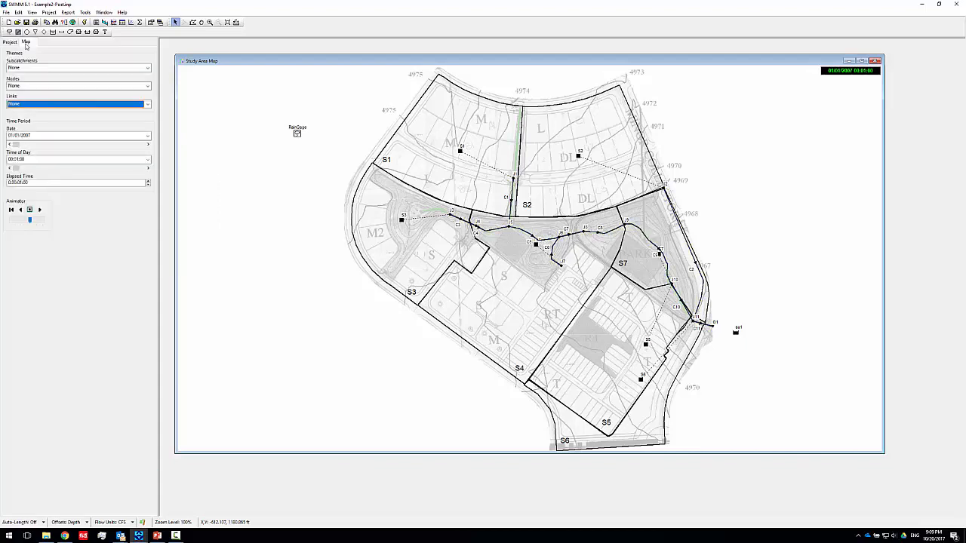
left_click(27, 222)
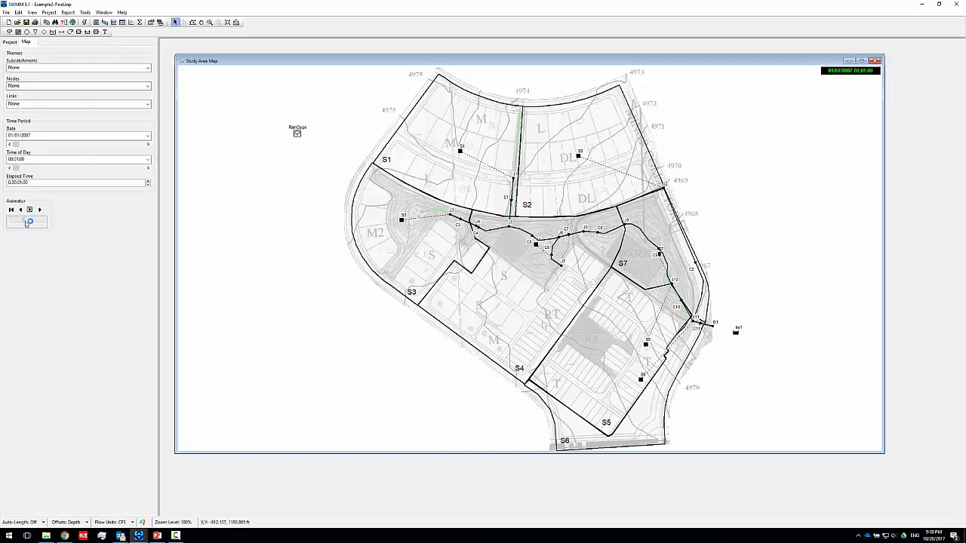
left_click_drag(26, 223, 31, 223)
- Color the map's subcatchments by Area and auto-scale the area legend
left_click(34, 69)
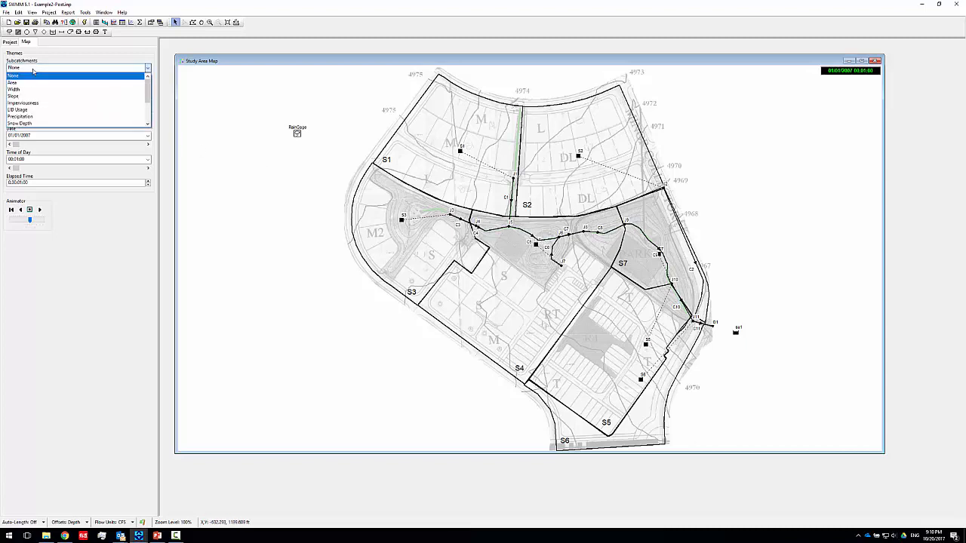
left_click(33, 82)
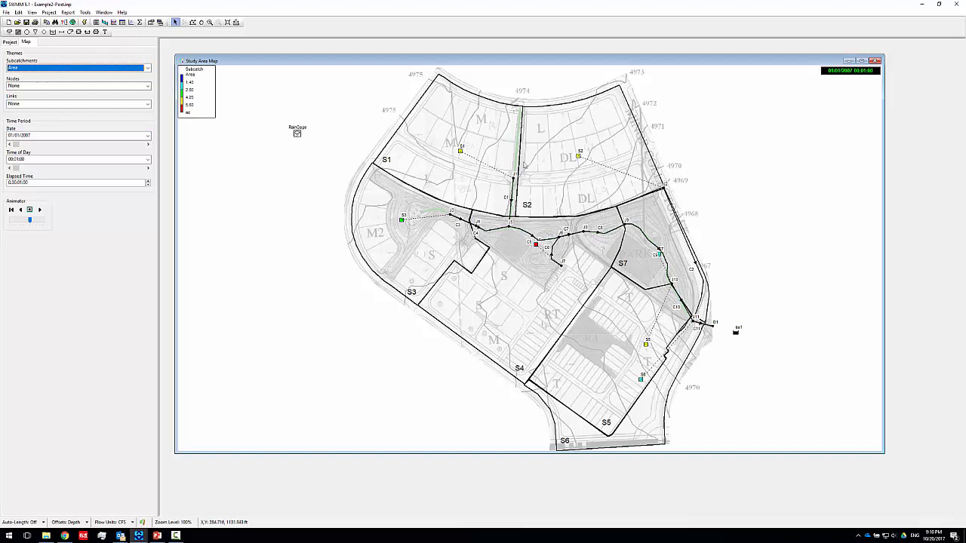
double_click(195, 82)
left_click_drag(68, 25, 314, 136)
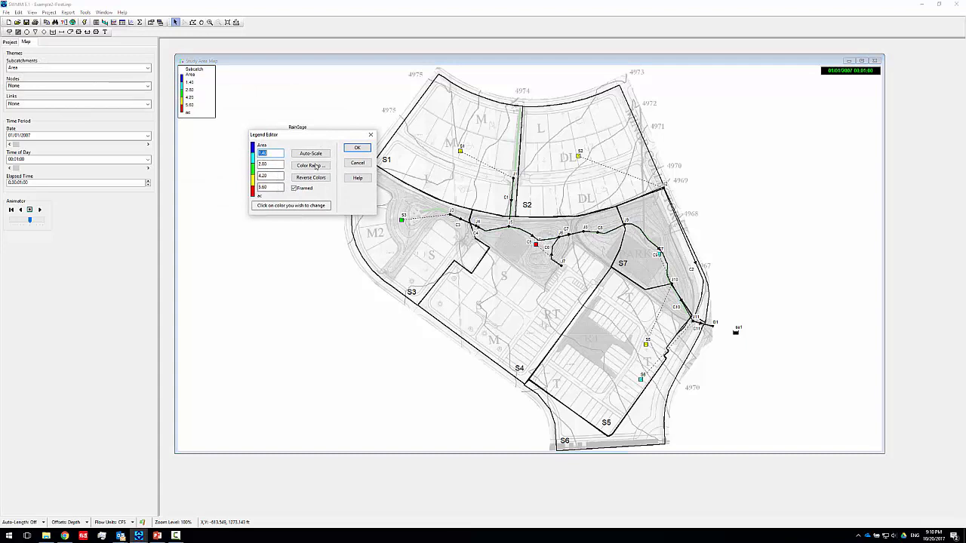
left_click(314, 157)
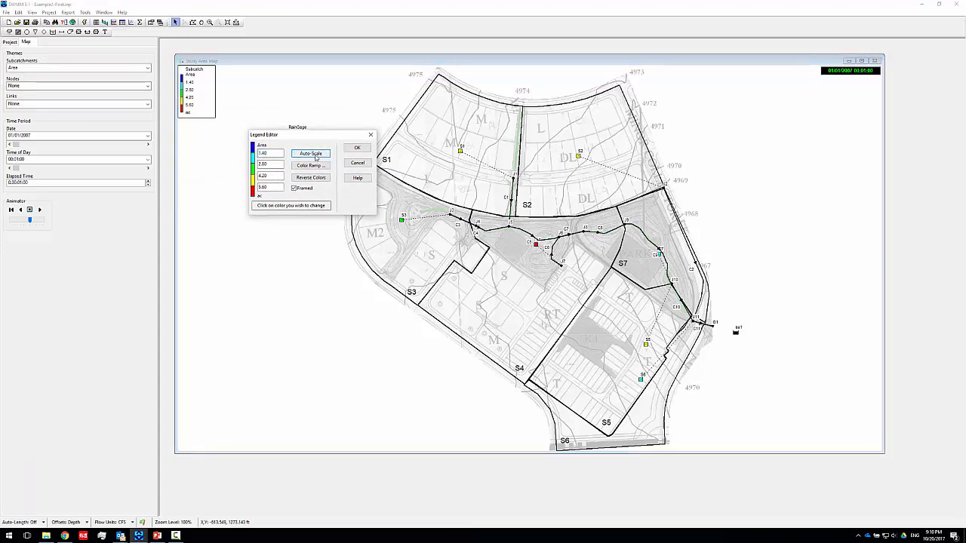
left_click(357, 149)
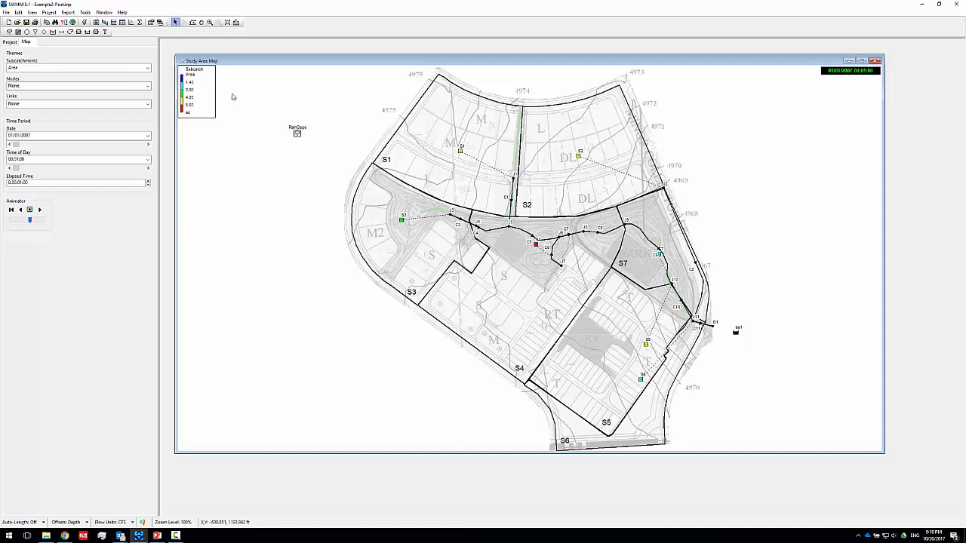
- Change the subcatchments theme of the study area map to Runoff
left_click(48, 70)
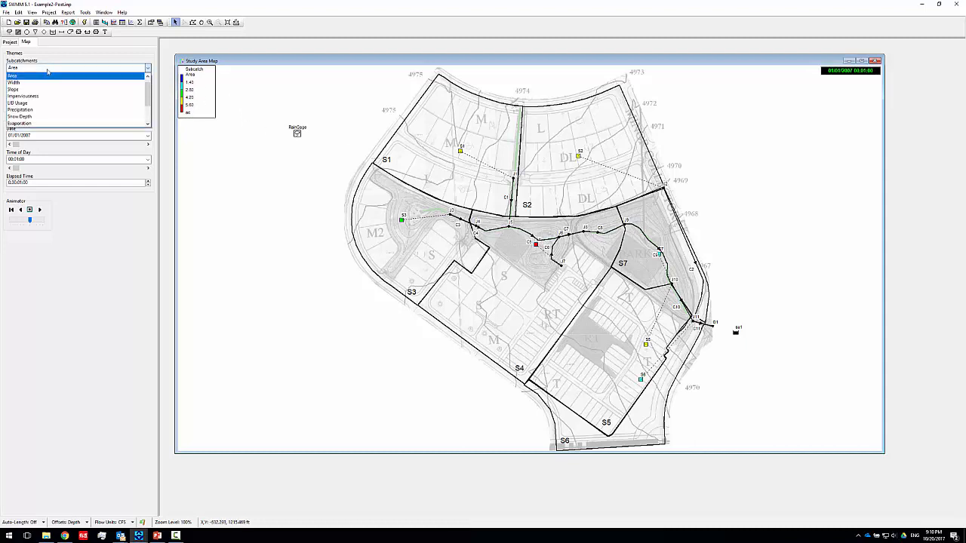
scroll(39, 97, "down", 1)
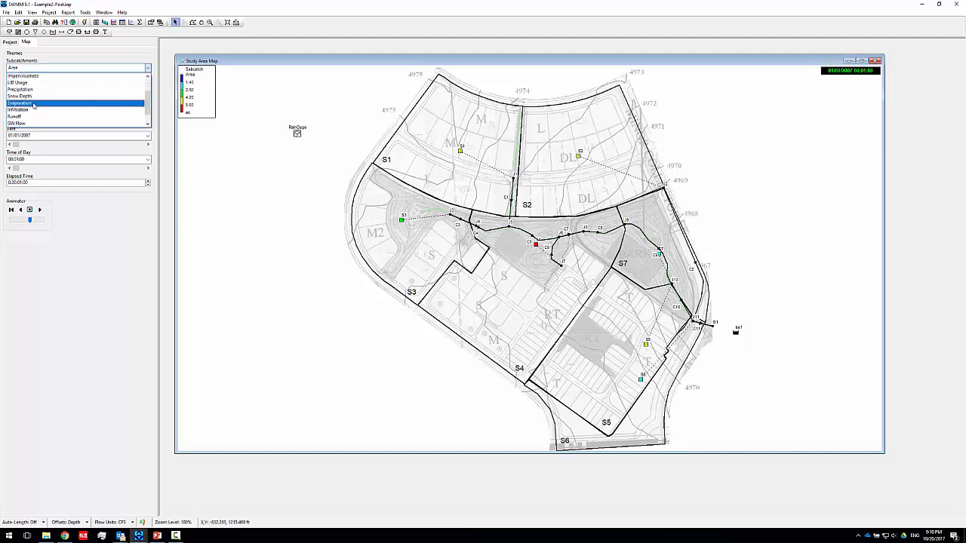
scroll(34, 102, "down", 1)
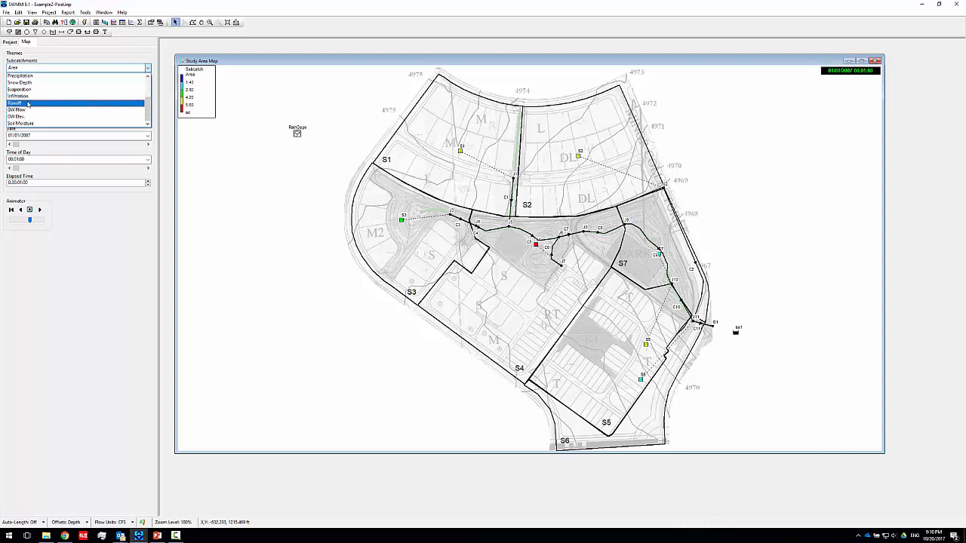
left_click(28, 104)
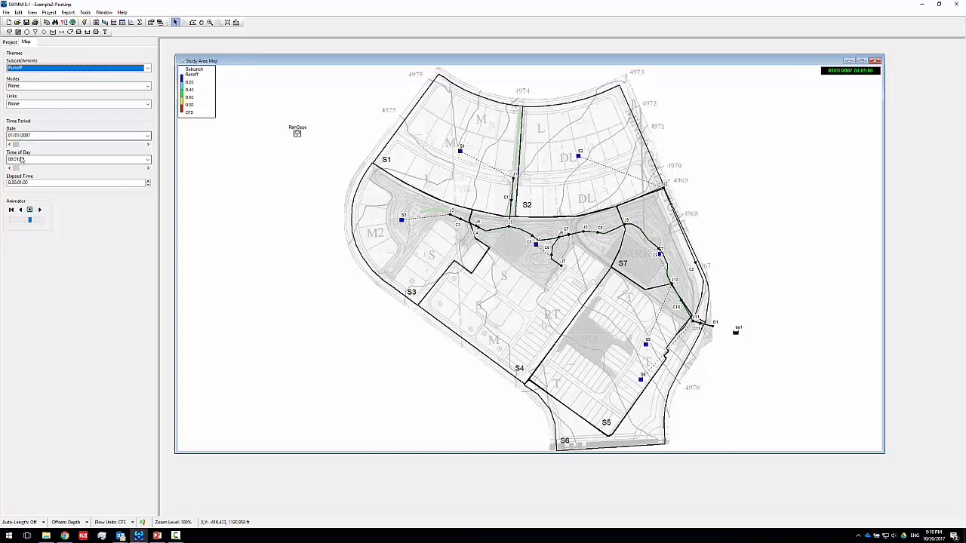
- Animate the subcatchment runoff from near the start of the simulation at varying speeds, and stop it at 00:51:00
left_click(41, 212)
left_click(30, 211)
left_click_drag(30, 222, 13, 221)
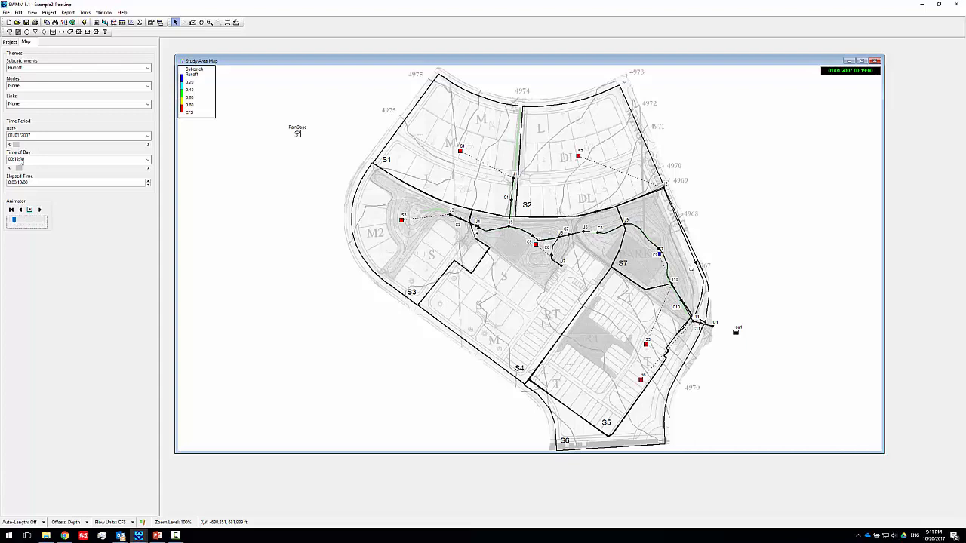
left_click_drag(19, 167, 8, 178)
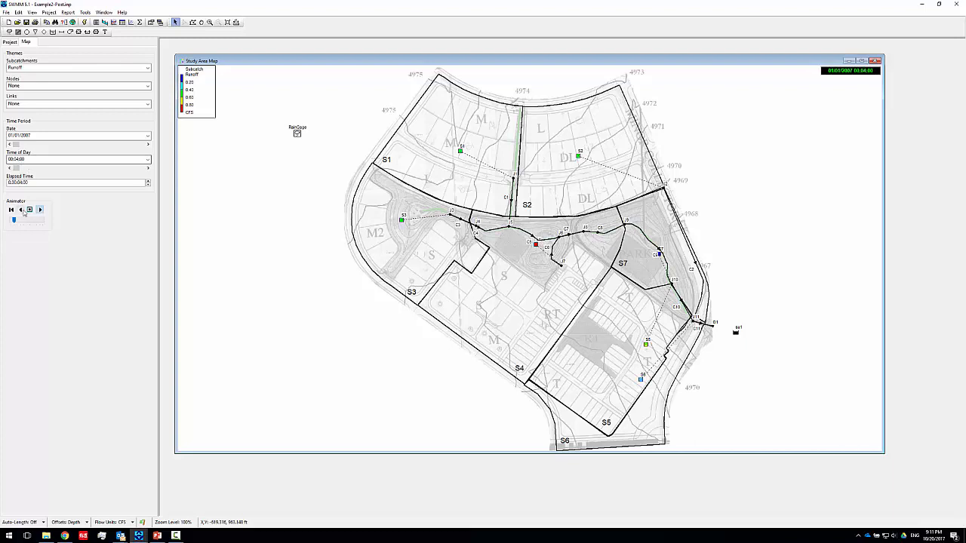
left_click_drag(15, 221, 18, 222)
left_click_drag(22, 223, 24, 223)
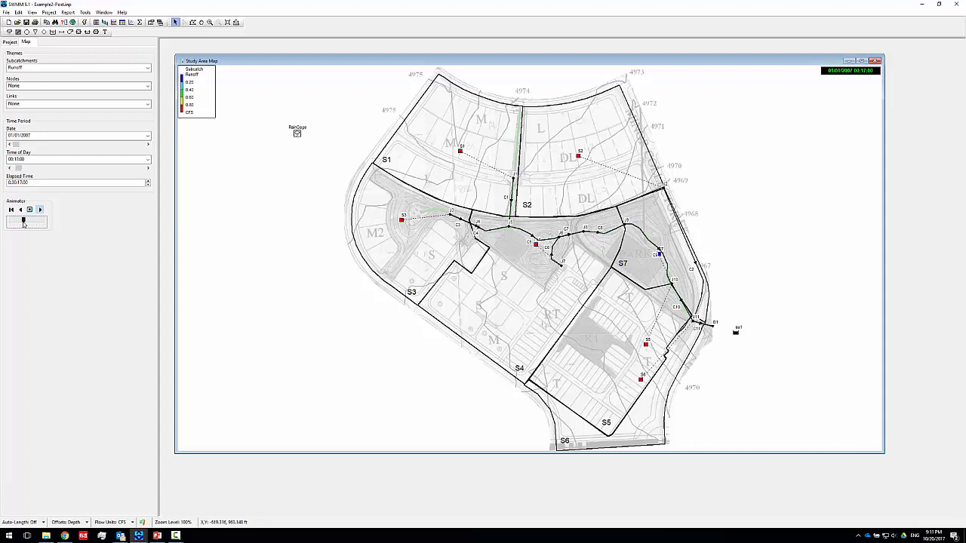
left_click_drag(26, 224, 31, 223)
left_click(30, 211)
- Auto-scale the subcatchment runoff legend of the study area map
double_click(200, 86)
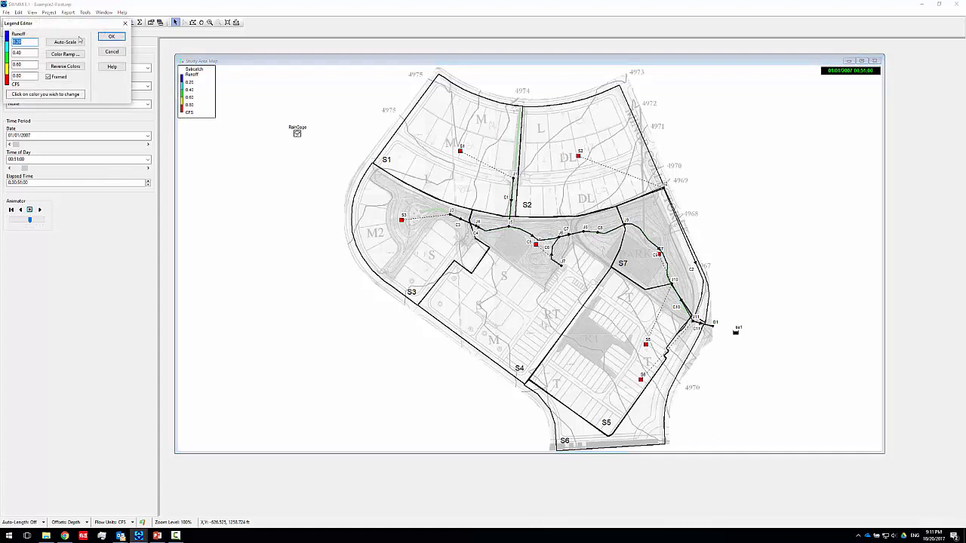
left_click_drag(66, 29, 268, 115)
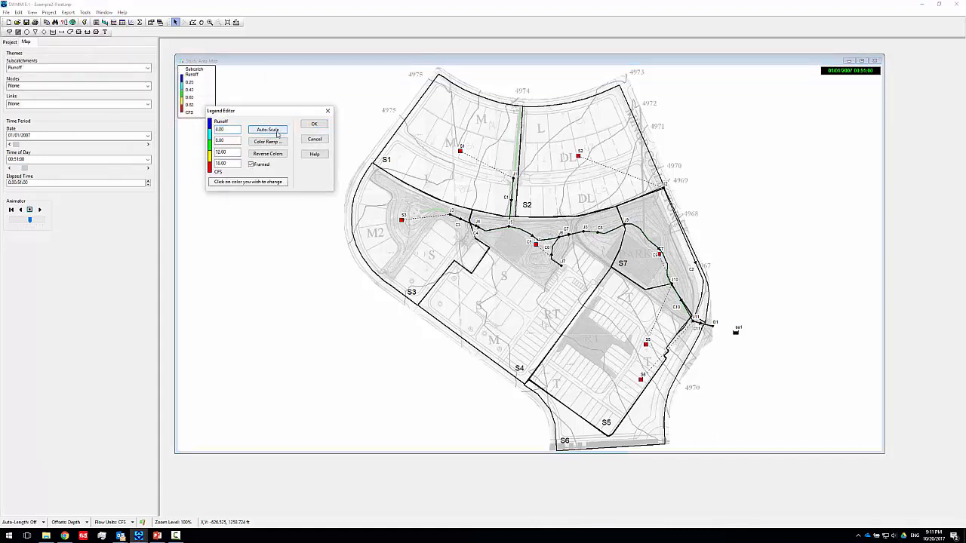
left_click(309, 125)
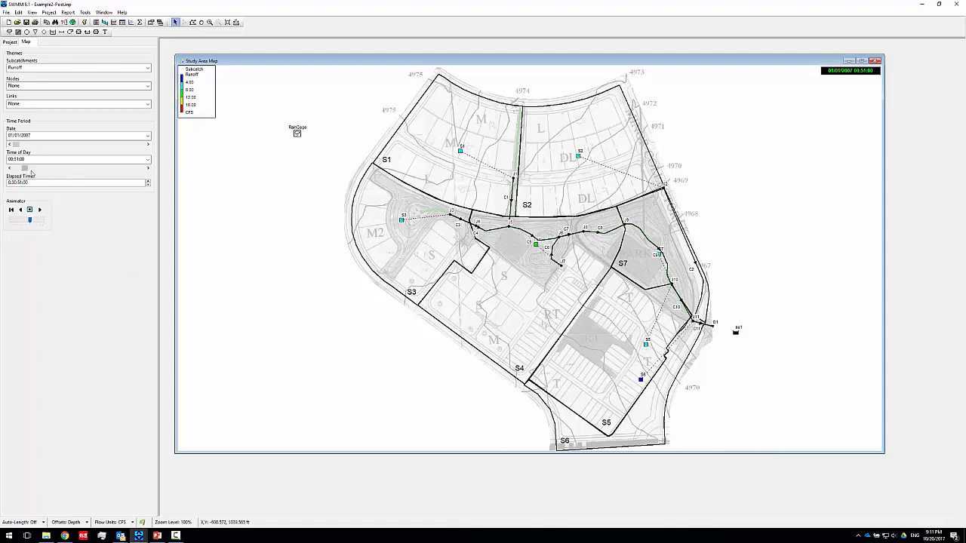
- Set the map's time of day back to 00:46:00 and auto-scale the runoff legend for that time
mouse_move(28, 172)
left_mouse_down()
mouse_move(38, 171)
mouse_move(23, 170)
left_mouse_up()
double_click(199, 97)
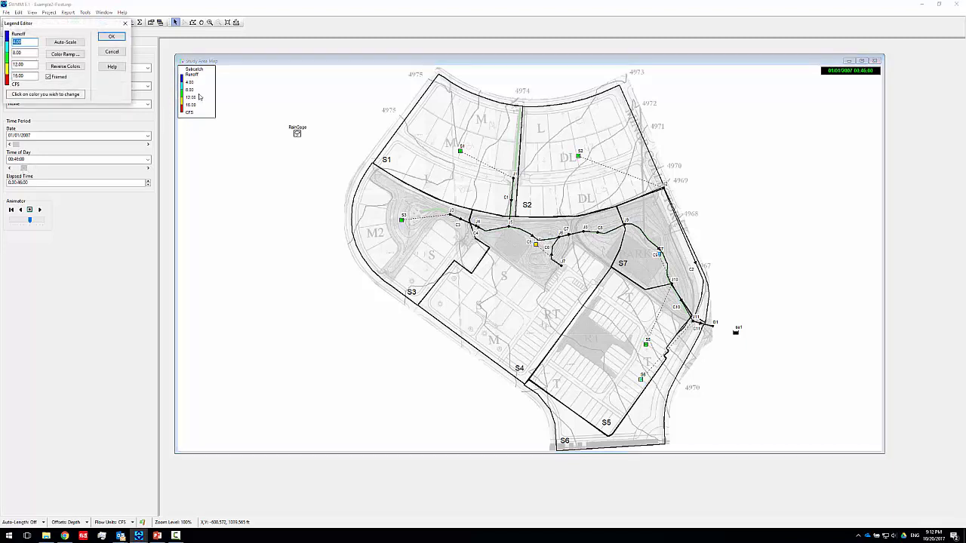
left_click(65, 42)
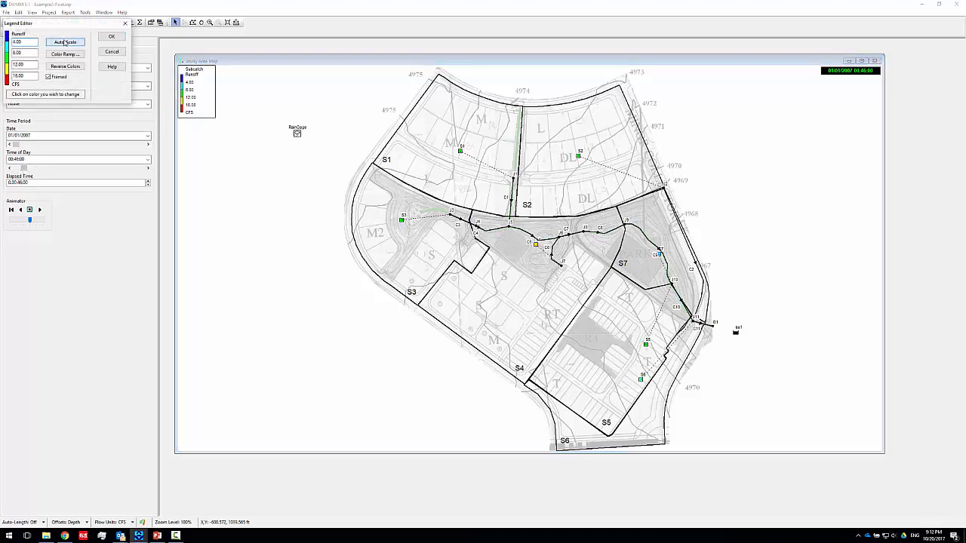
left_click(110, 37)
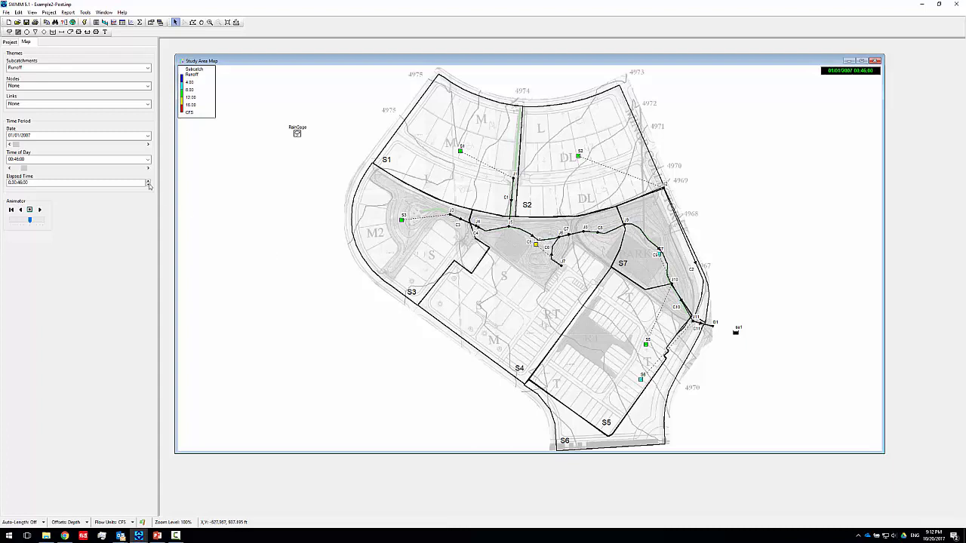
- Plot the runoff time series of subcatchment S4 against elapsed time, then close the graph
left_click(114, 22)
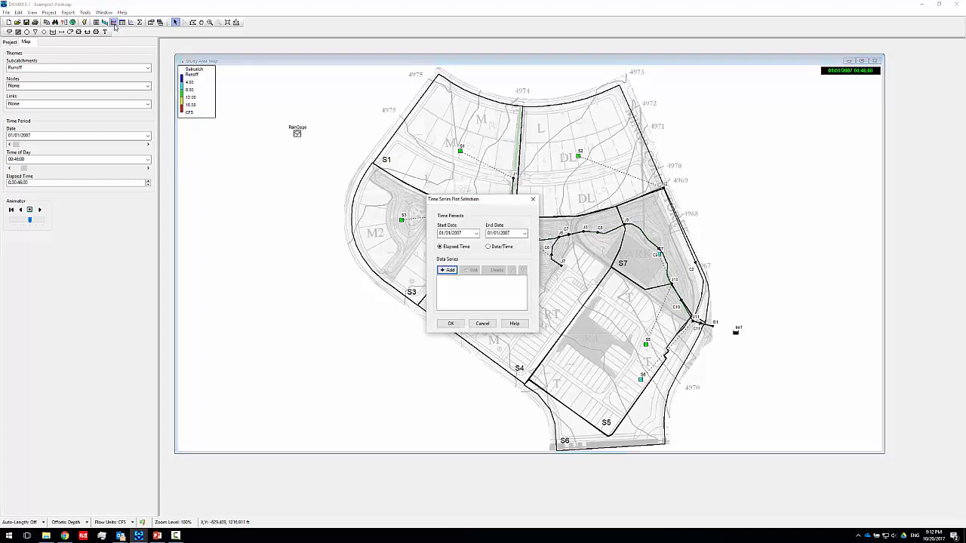
left_click_drag(453, 194, 289, 206)
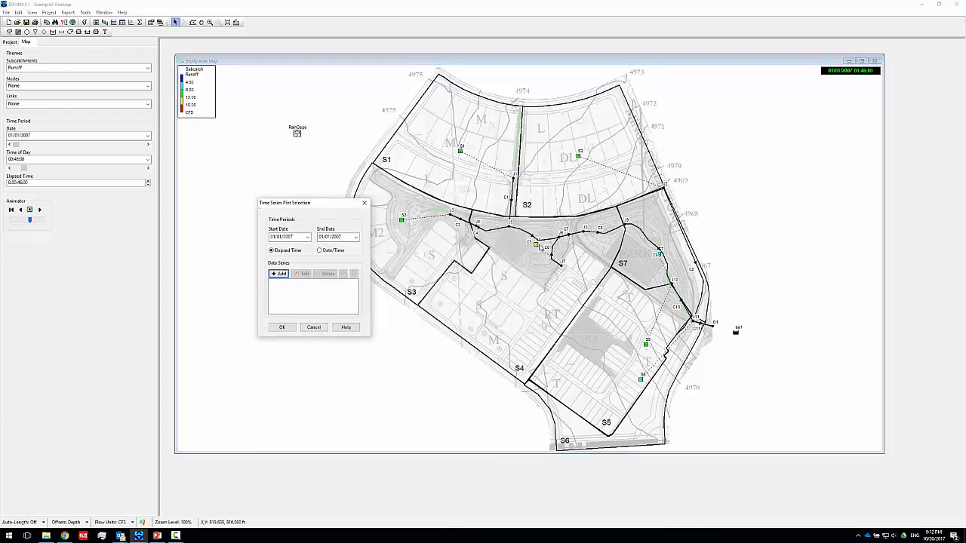
double_click(536, 247)
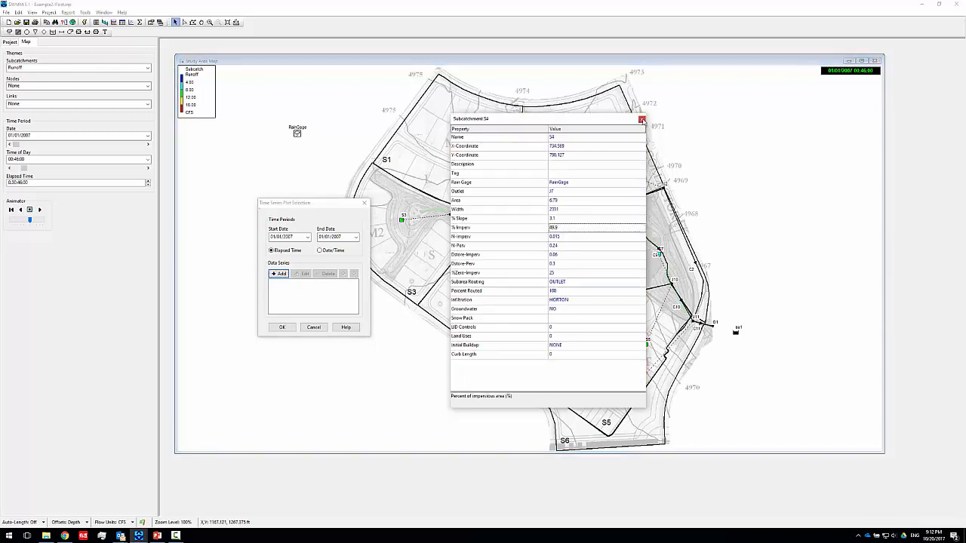
left_click(641, 119)
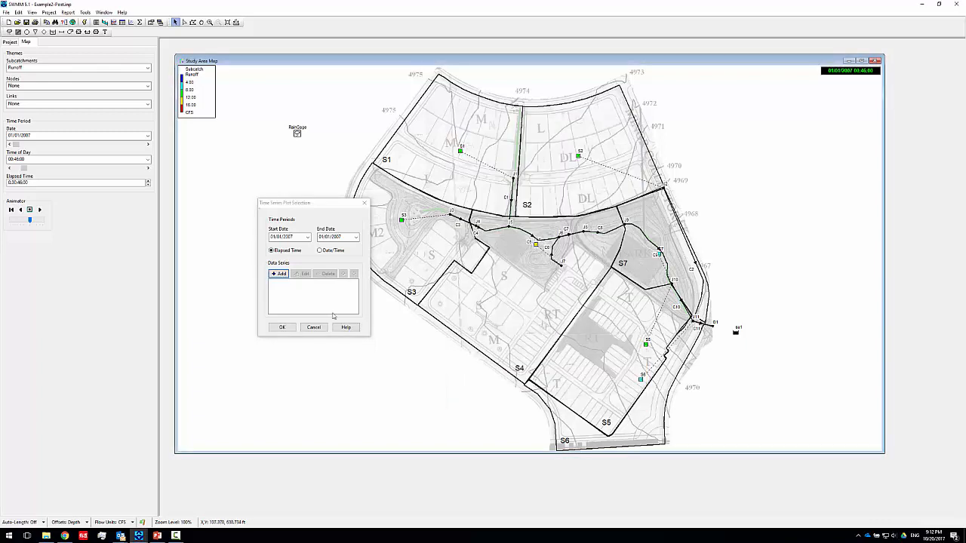
left_click(278, 274)
left_click(332, 275)
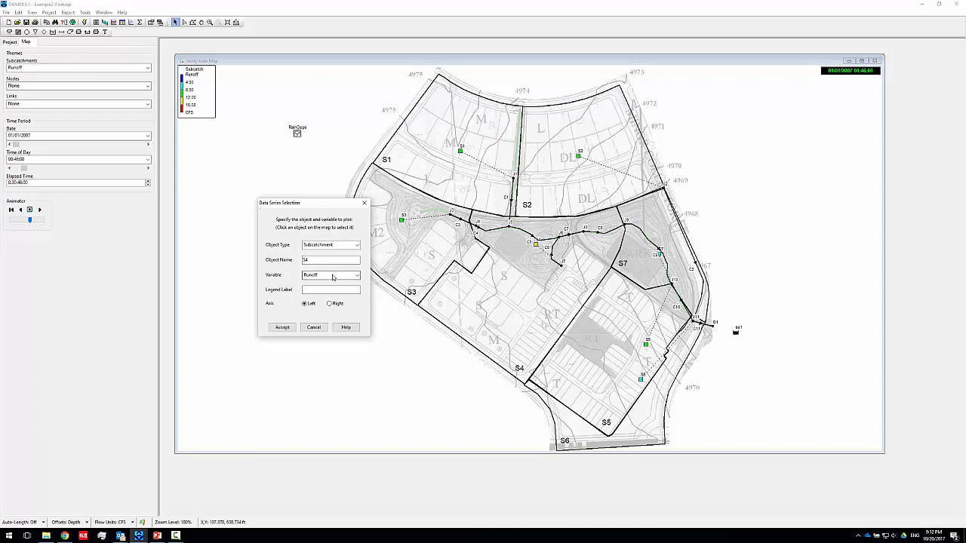
left_click(326, 314)
left_click(284, 329)
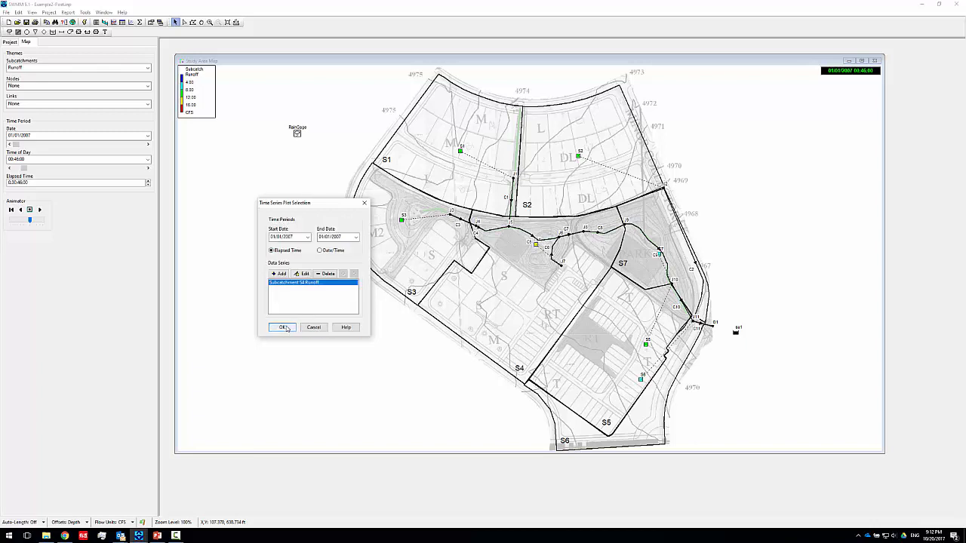
left_click(285, 329)
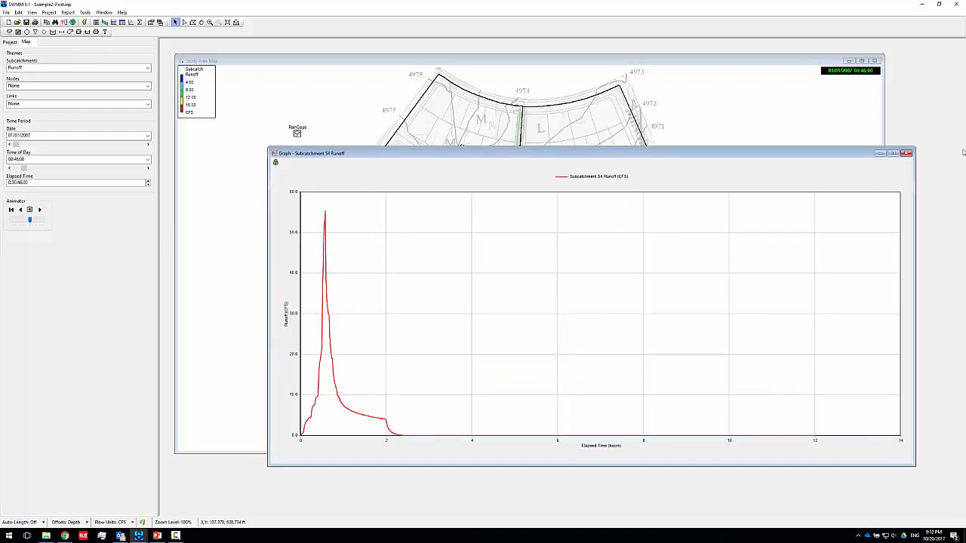
left_click(907, 154)
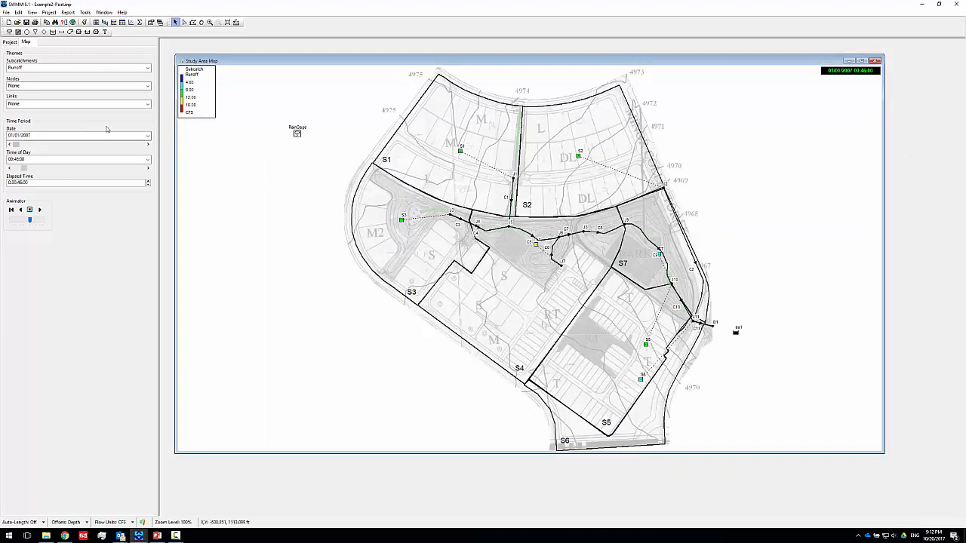
- Set the map's subcatchments theme to None and its nodes theme to Depth
left_click(32, 68)
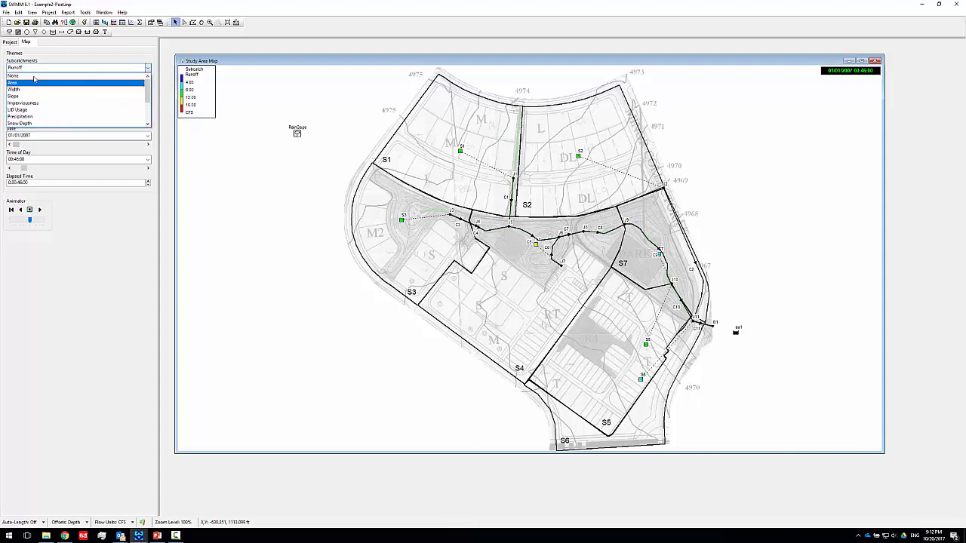
left_click(35, 79)
left_click(45, 86)
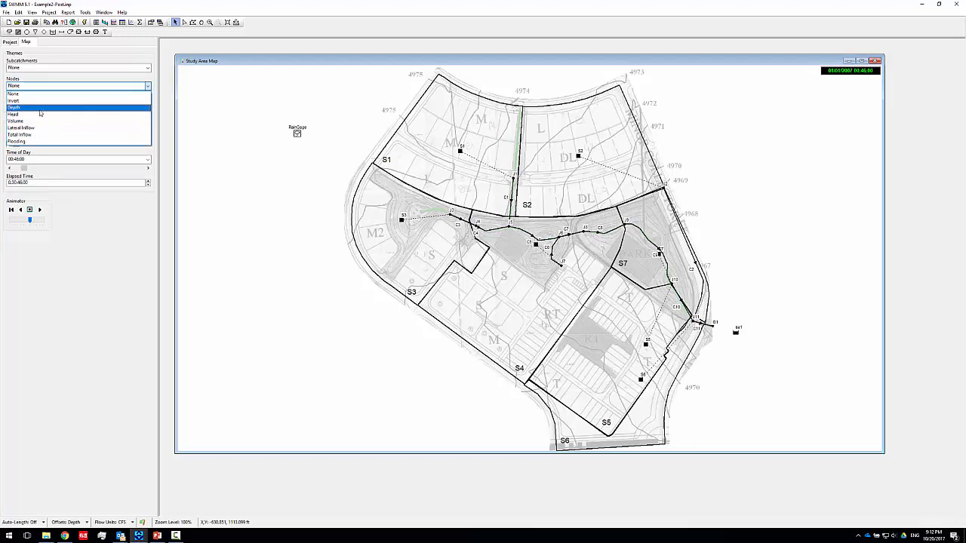
left_click(40, 108)
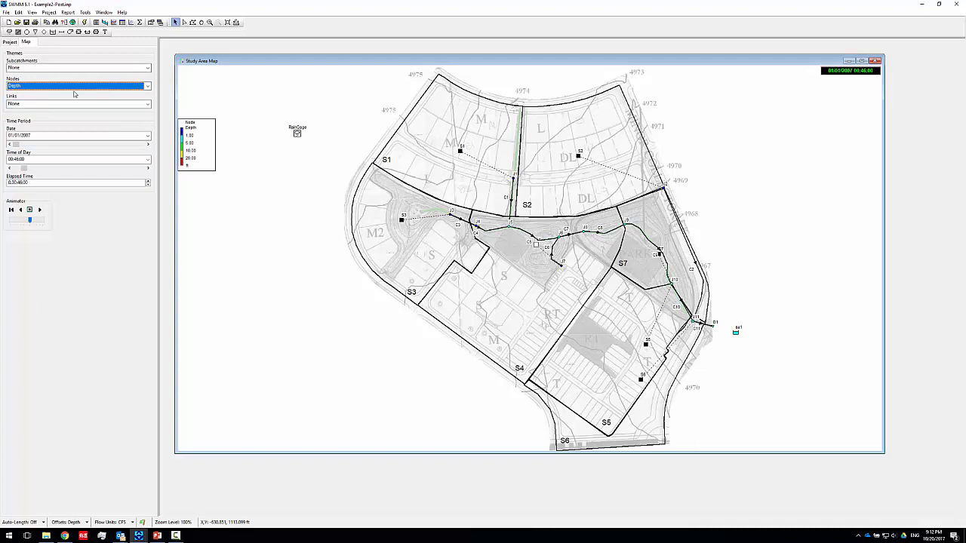
- Auto-scale the node depth legend of the study area map
double_click(197, 150)
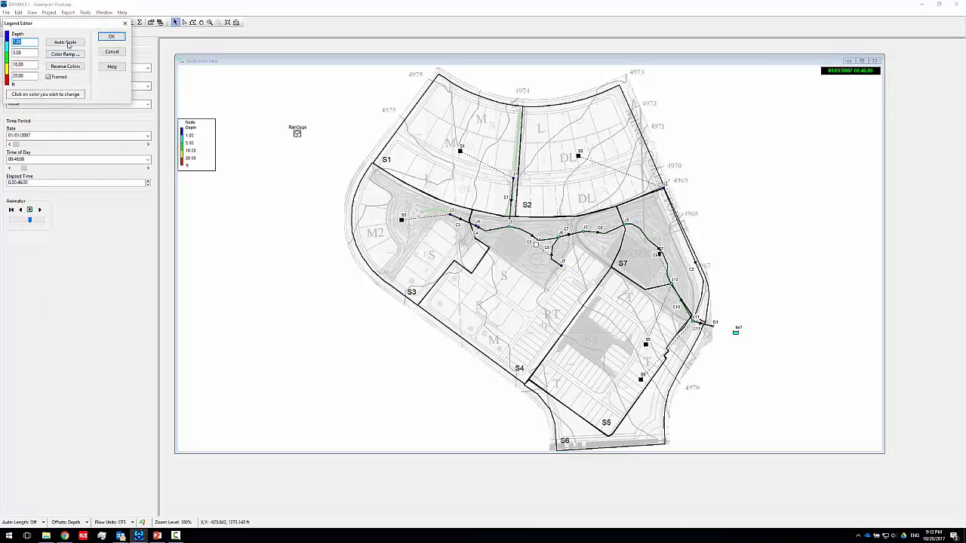
left_click(66, 43)
left_click(111, 36)
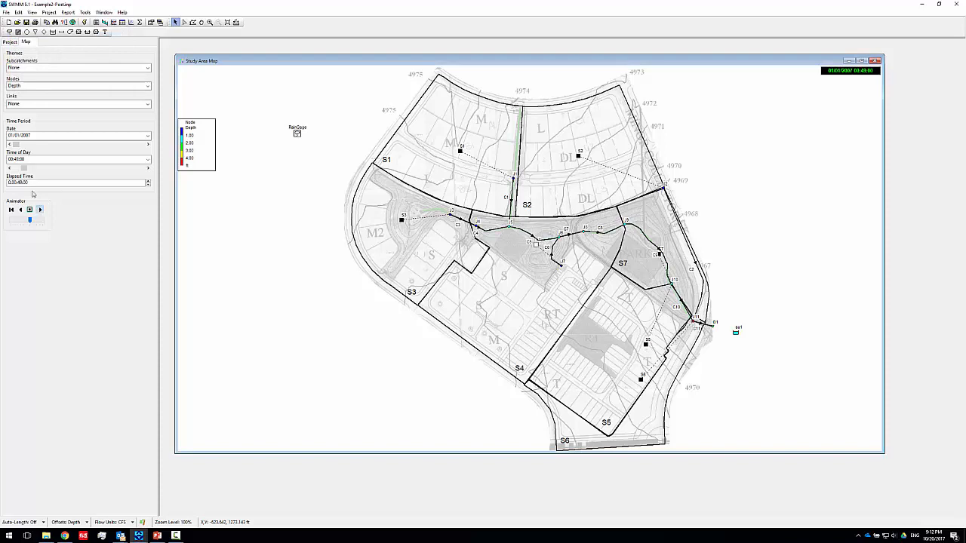
- Animate the node depths from 00:03:00, check the depths at junctions J11, J10 and J6, and stop at 00:45:00
left_click_drag(25, 169, 8, 171)
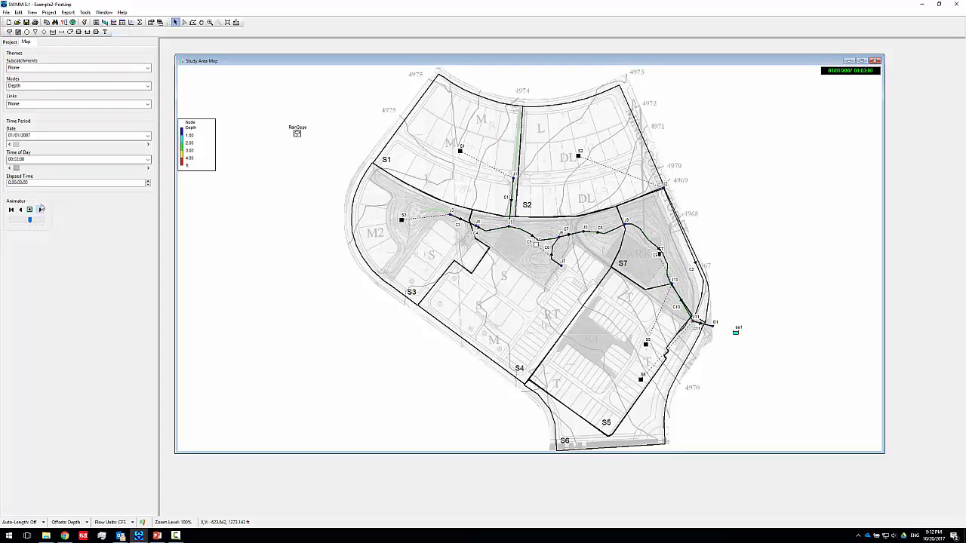
left_click(40, 210)
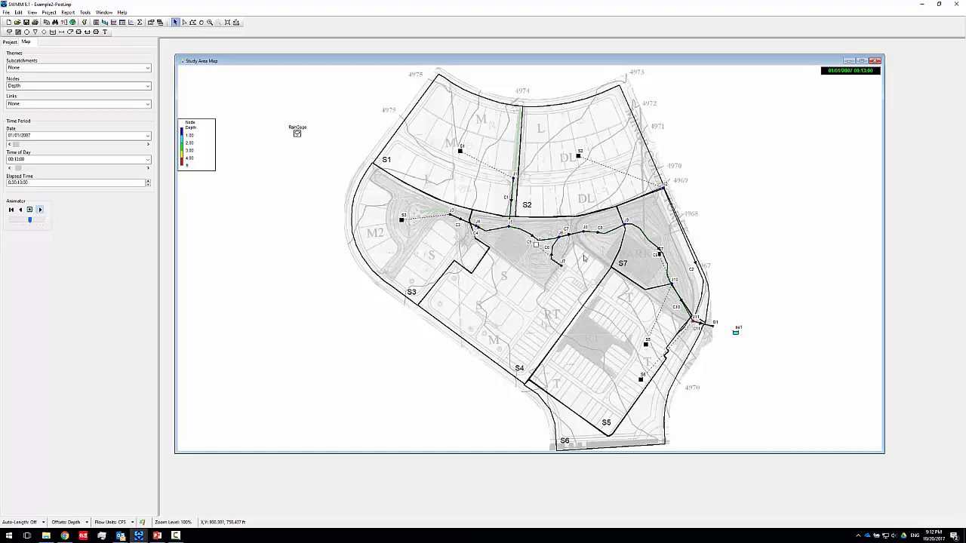
mouse_move(694, 326)
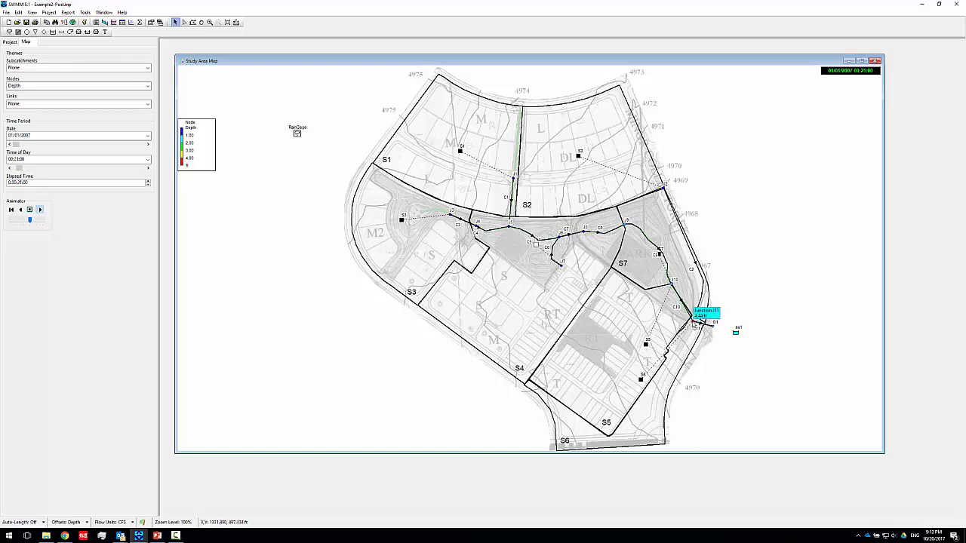
mouse_move(673, 280)
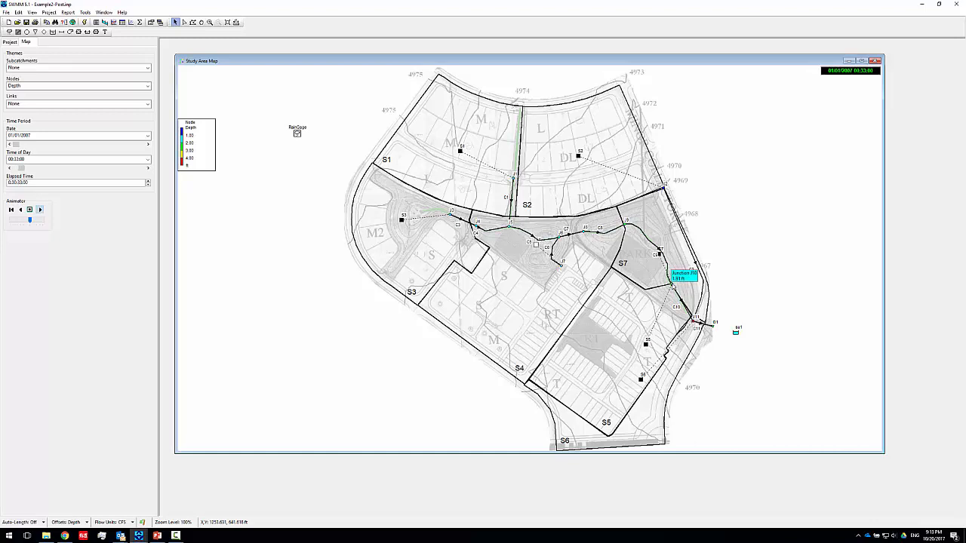
mouse_move(560, 238)
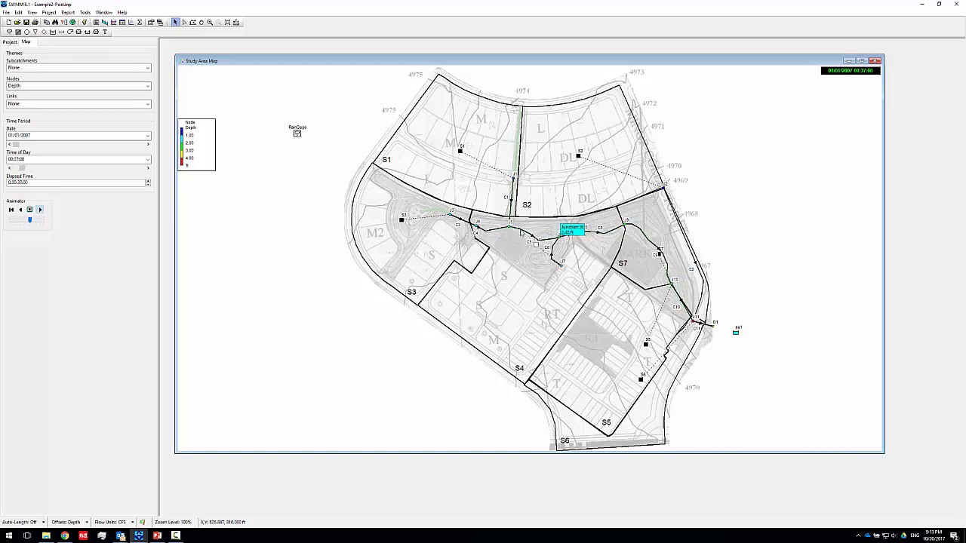
mouse_move(509, 225)
left_click(30, 210)
left_click(31, 211)
left_click(53, 85)
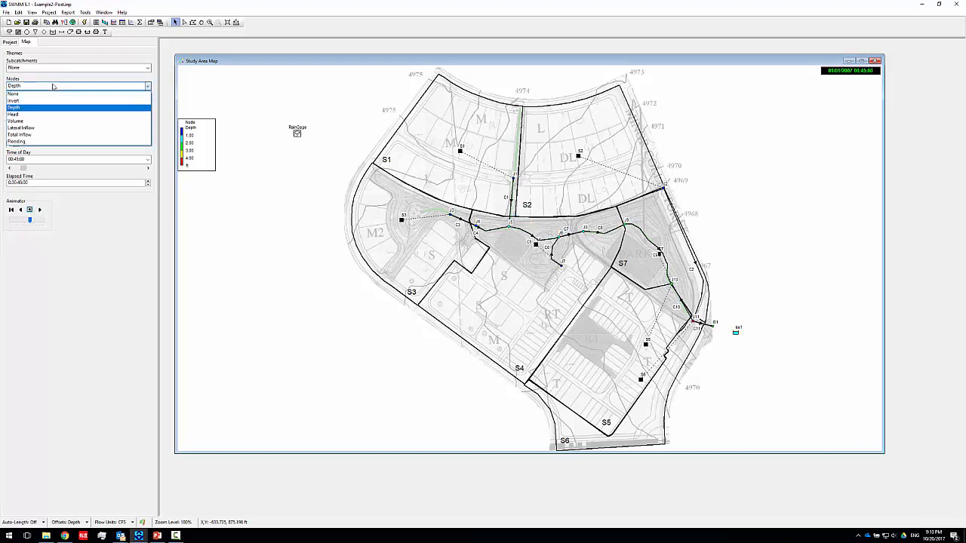
left_click(68, 88)
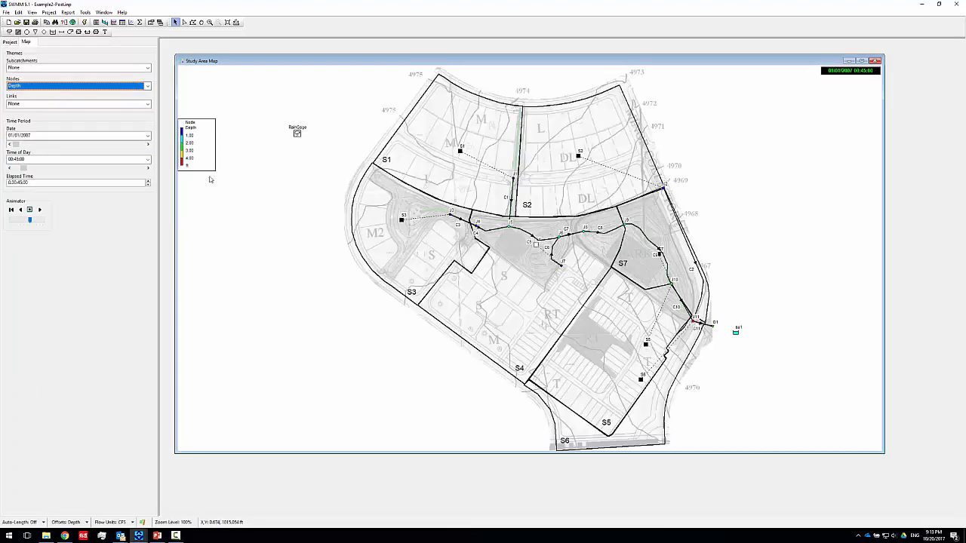
- Open the summary results report and examine the Subcatchment Runoff table, including the values for S4
left_click(70, 13)
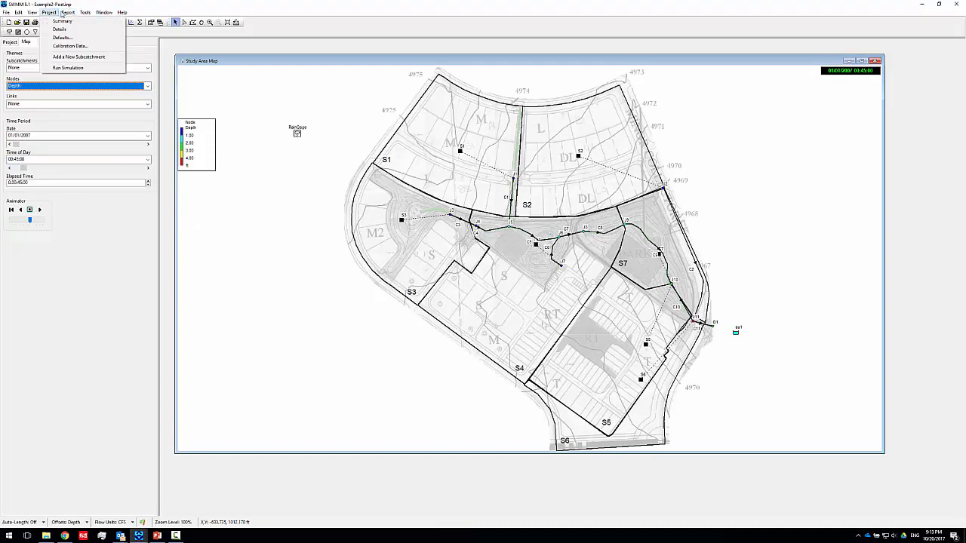
left_click(82, 29)
mouse_move(386, 164)
left_mouse_down()
mouse_move(314, 103)
mouse_move(313, 195)
mouse_move(435, 201)
mouse_move(383, 174)
left_mouse_up()
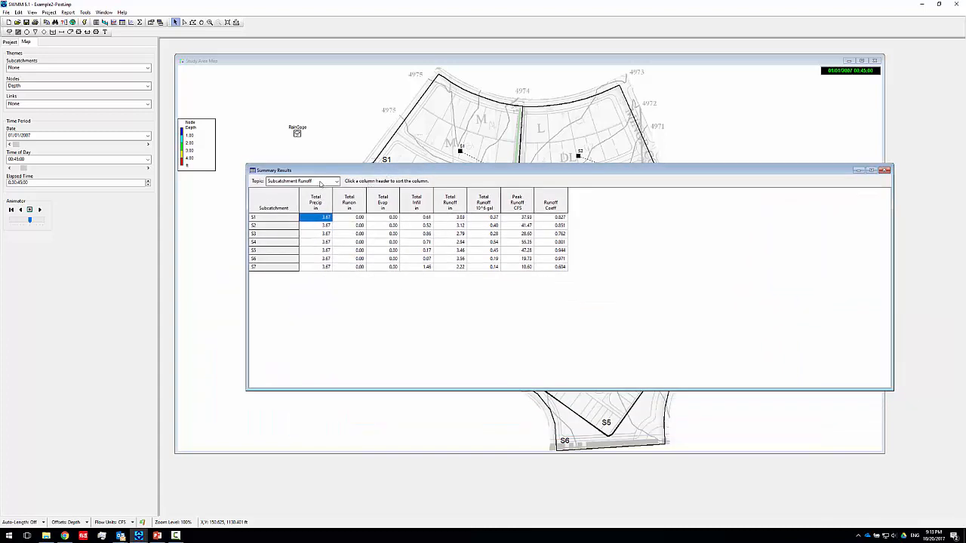
left_click(320, 183)
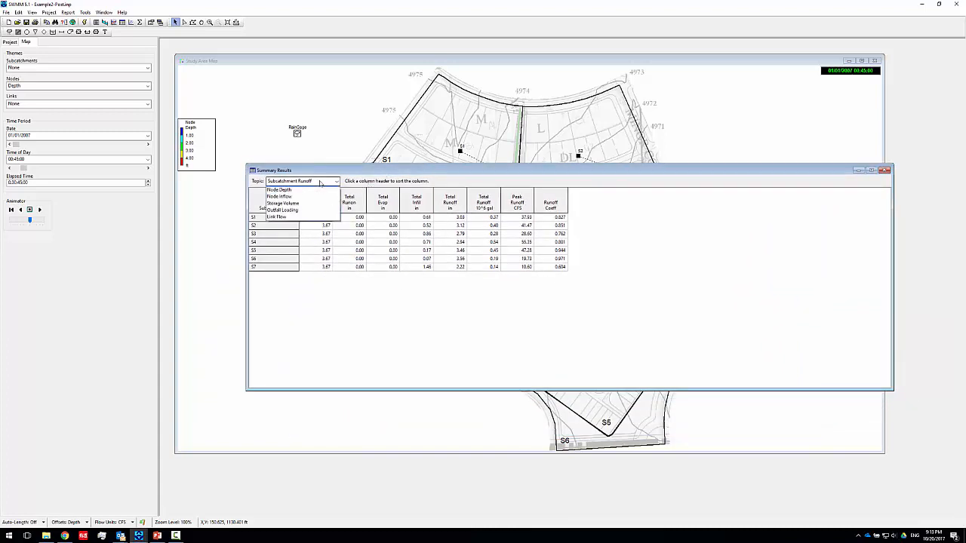
left_click(320, 183)
left_click_drag(362, 232, 472, 245)
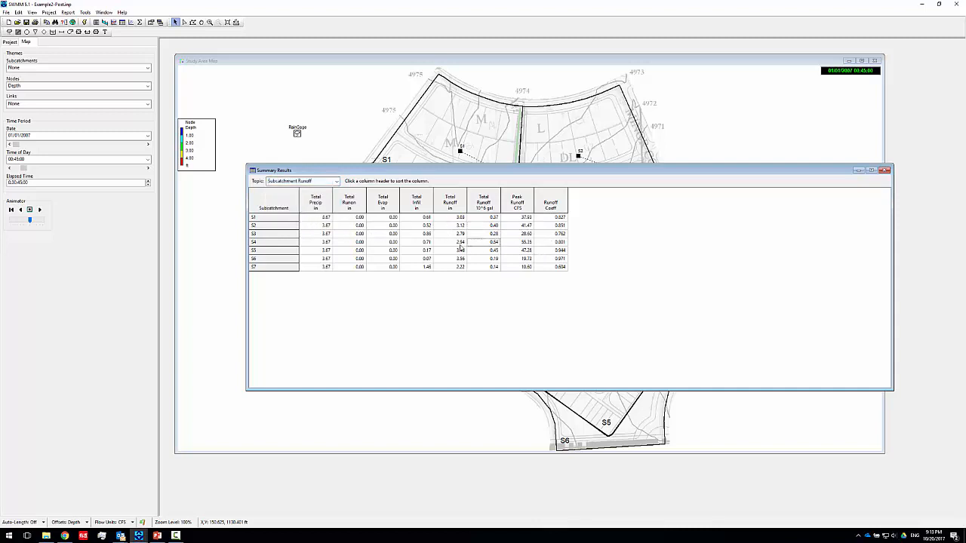
left_click_drag(541, 229, 334, 240)
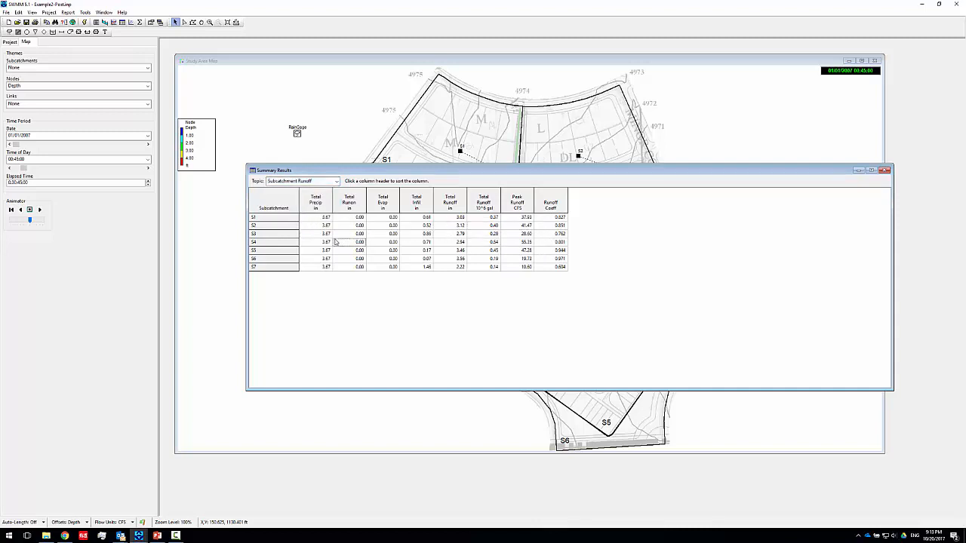
- Show the Node Depth summary, sort it by average depth, and examine the nodes' depth columns
left_click(308, 185)
left_click(287, 198)
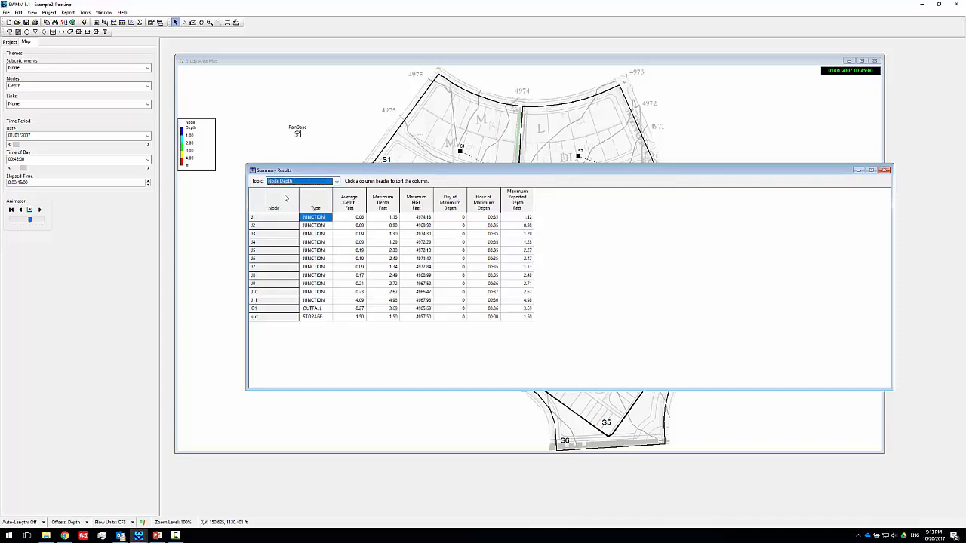
left_click_drag(354, 231, 349, 302)
left_click(345, 211)
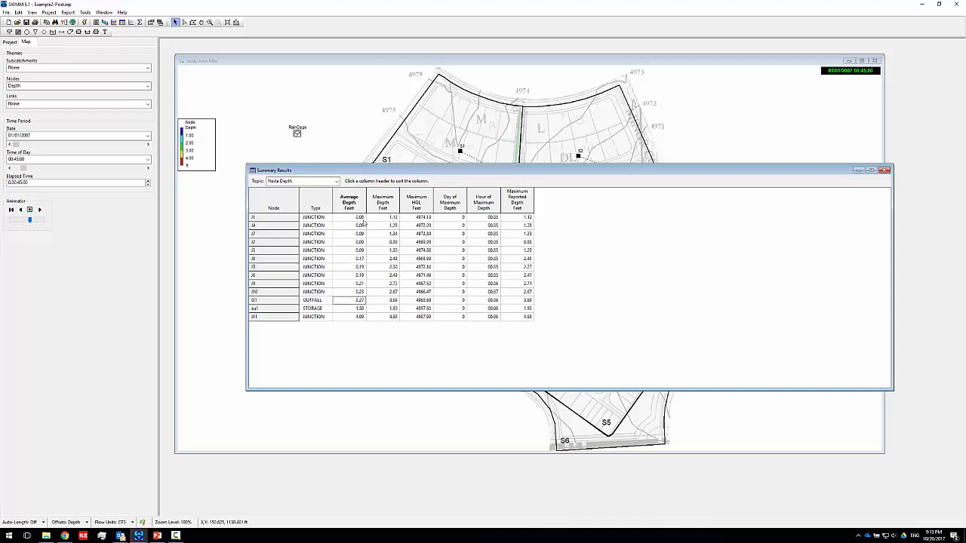
left_click_drag(363, 223, 394, 240)
left_click(427, 240)
left_click(462, 240)
- Show the Storage Volume summary and examine the storage unit's volume columns
left_click(300, 181)
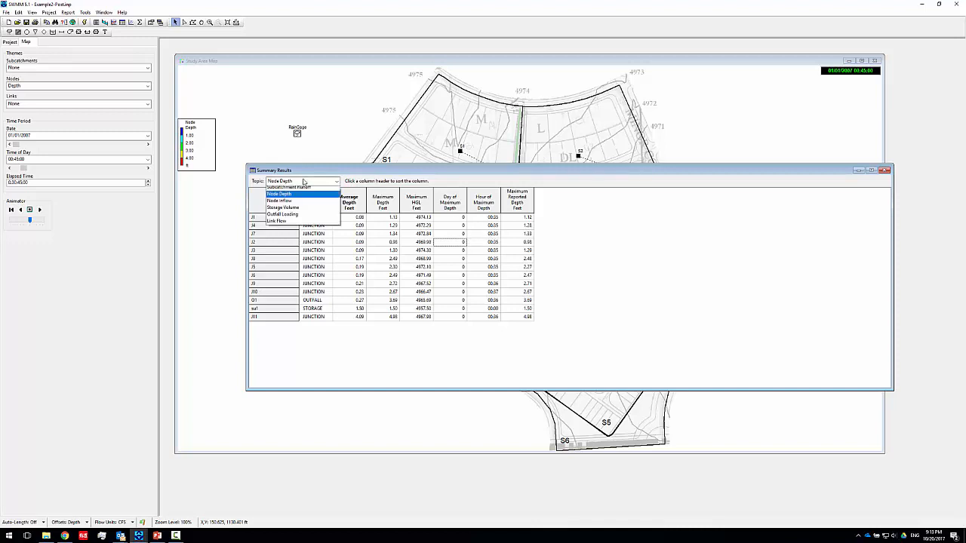
left_click(301, 210)
left_click(310, 183)
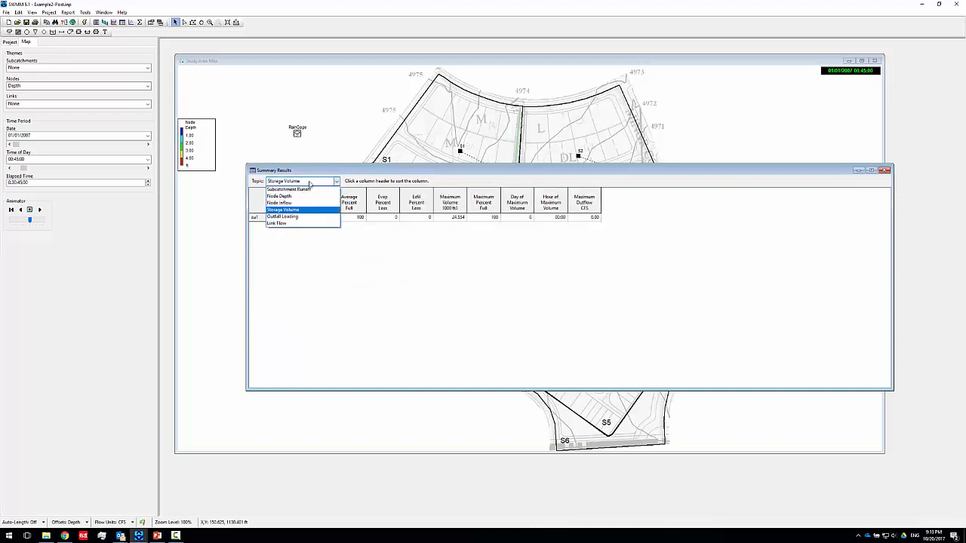
left_click(309, 183)
left_click_drag(523, 172, 497, 140)
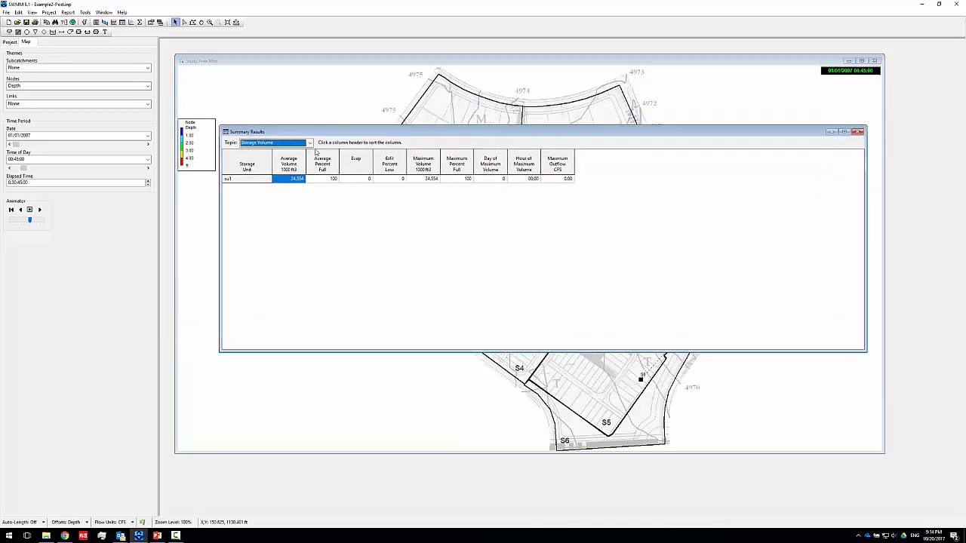
- Show the Outfall Loading summary and examine the outfall's flow frequency, average flow, maximum flow and total volume
left_click(308, 143)
left_click(263, 178)
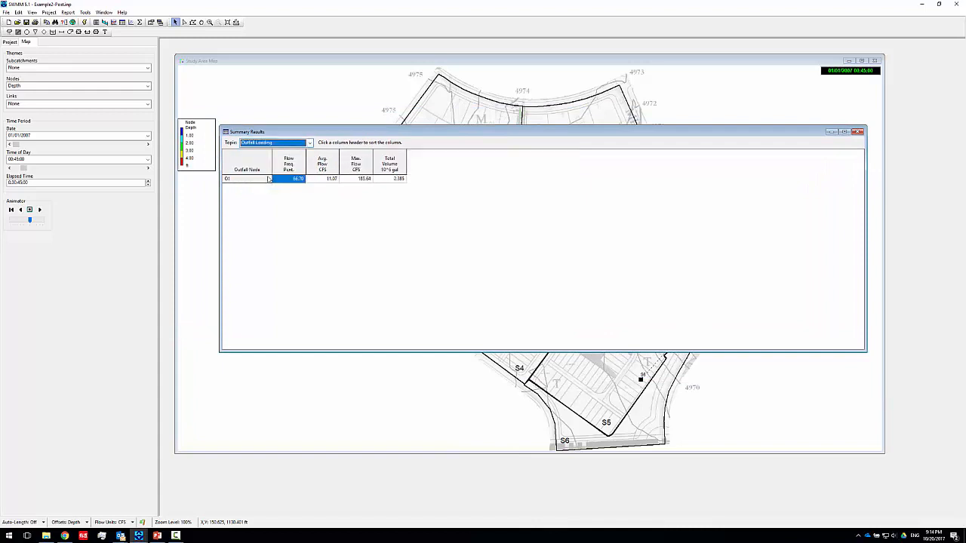
left_click(325, 181)
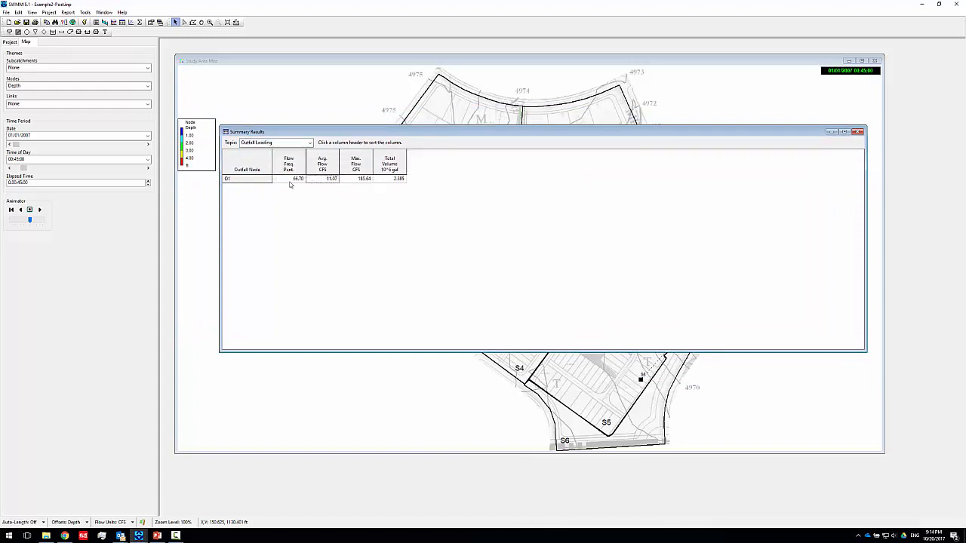
left_click(291, 181)
left_click(358, 179)
left_click(390, 179)
left_click(289, 143)
left_click(288, 143)
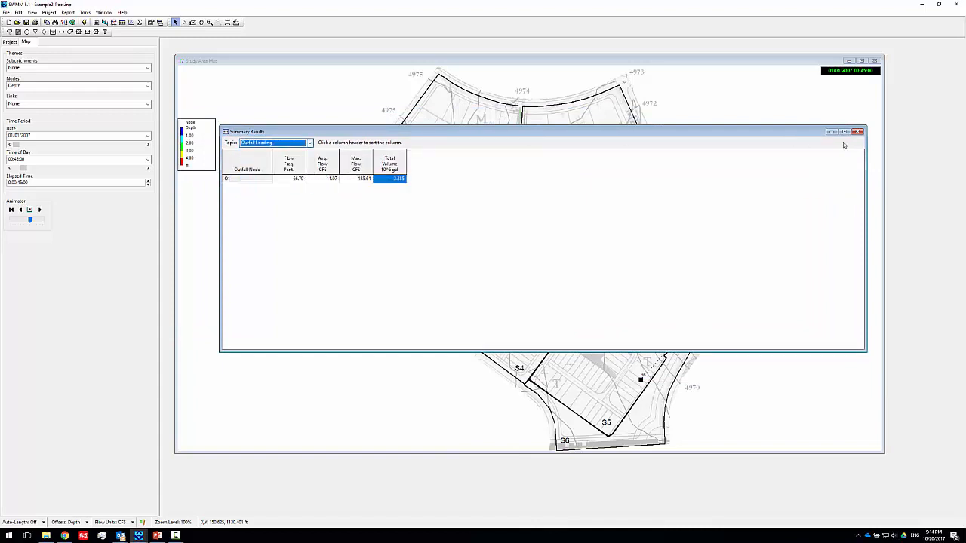
- Show the Link Flow summary, sort it by maximum flow, examine the conduits' values, and close the summary results
left_click(310, 142)
left_click(264, 183)
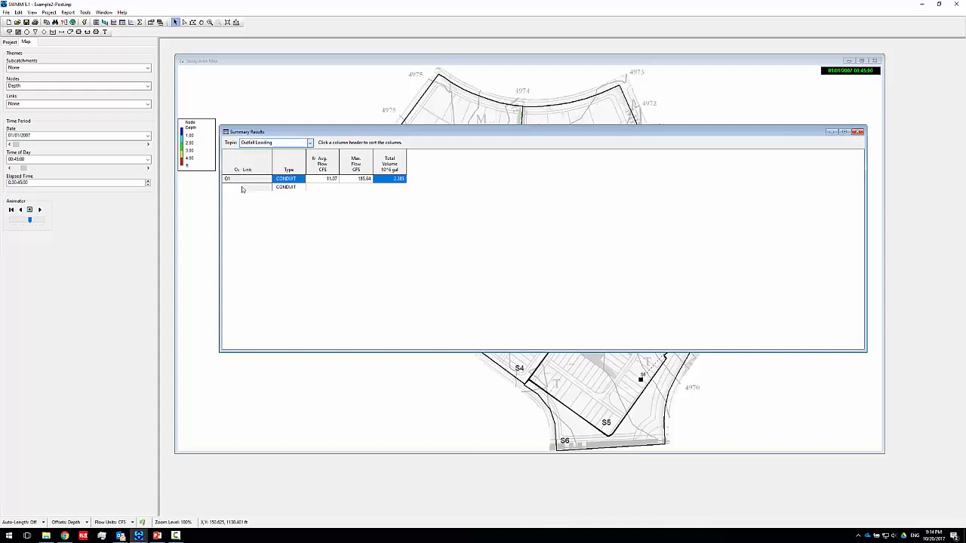
left_click(323, 204)
left_click(322, 163)
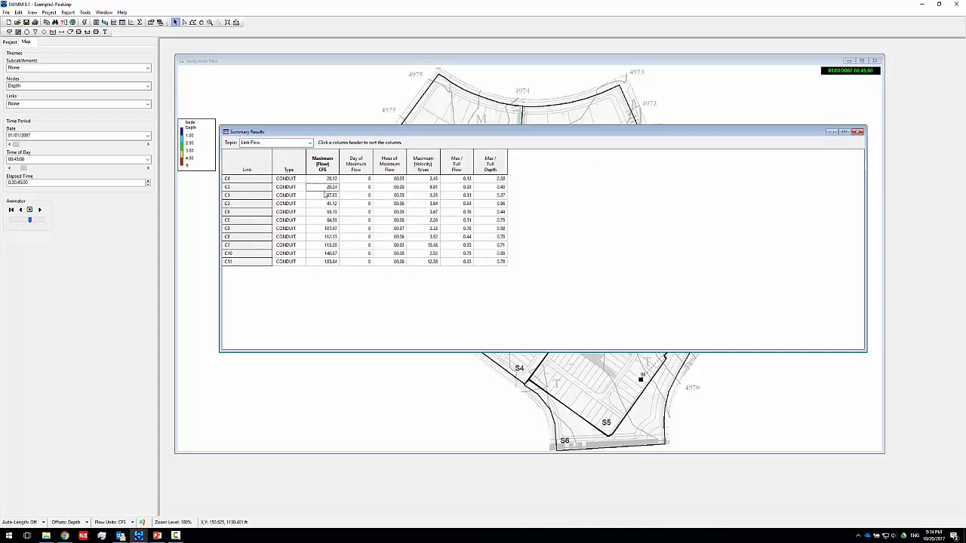
left_click(325, 237)
left_click(500, 195)
left_click_drag(500, 196, 392, 204)
left_click(858, 133)
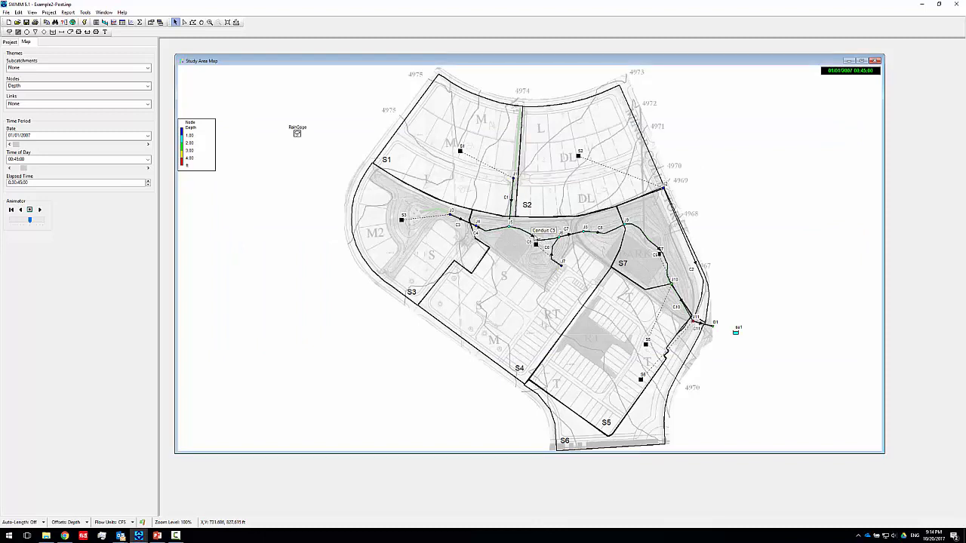
- Set the maximum height of conduit C5's trapezoidal cross-section to 1 ft
double_click(532, 234)
left_click(538, 194)
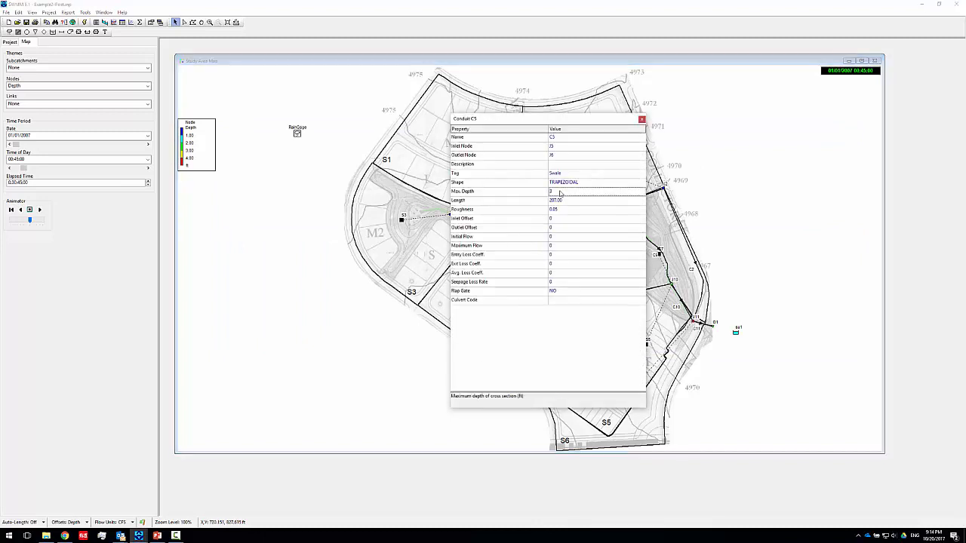
left_click(596, 181)
left_click(641, 183)
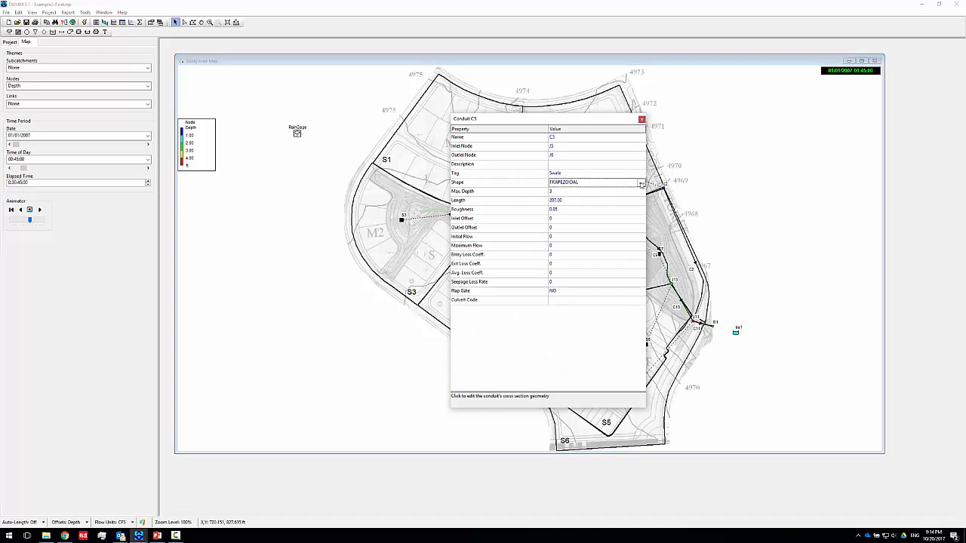
left_click(583, 223)
double_click(583, 222)
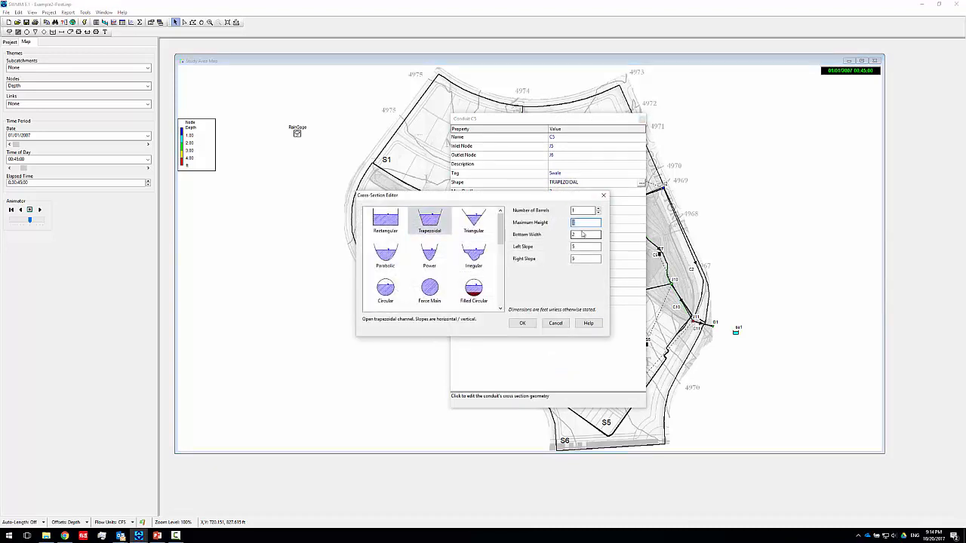
type("1")
left_click(523, 323)
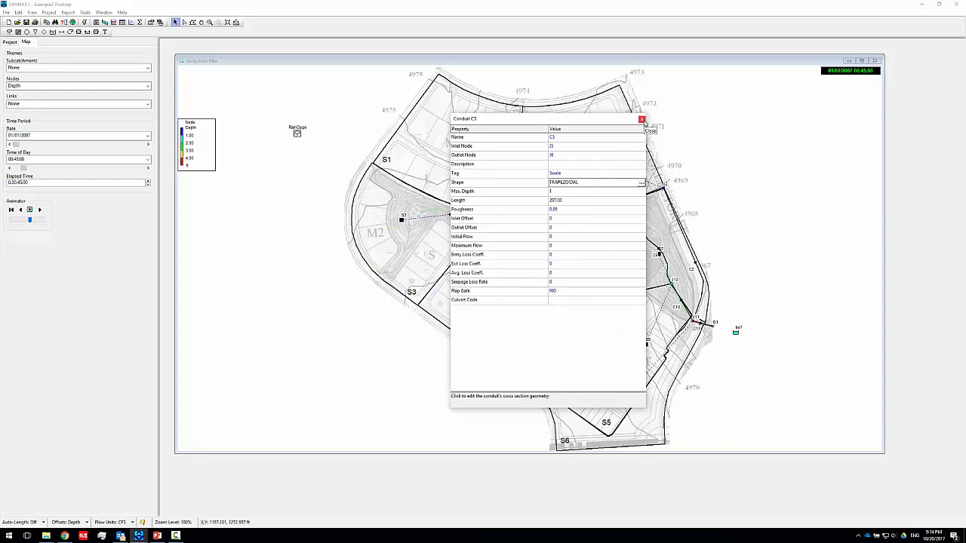
left_click(642, 120)
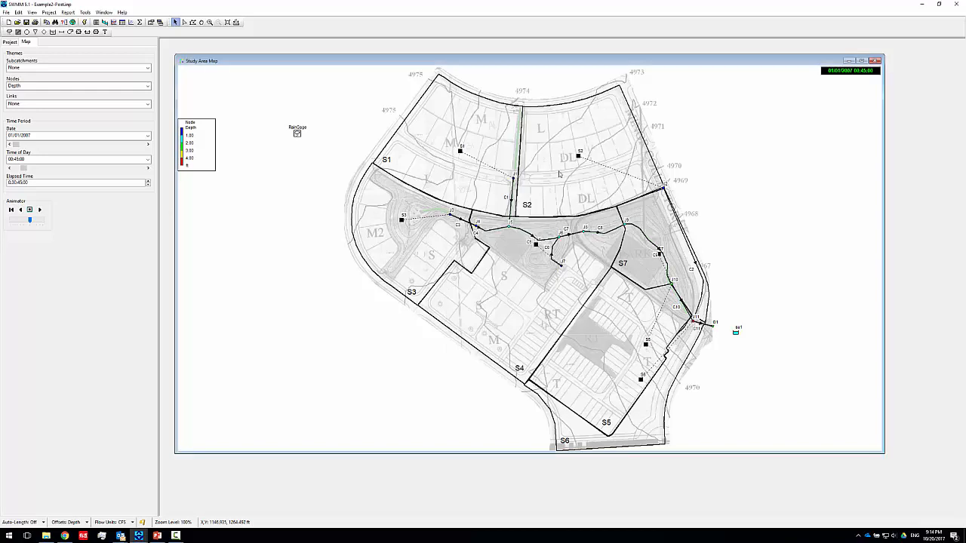
- Rerun the simulation and open the summary results report
left_click(85, 22)
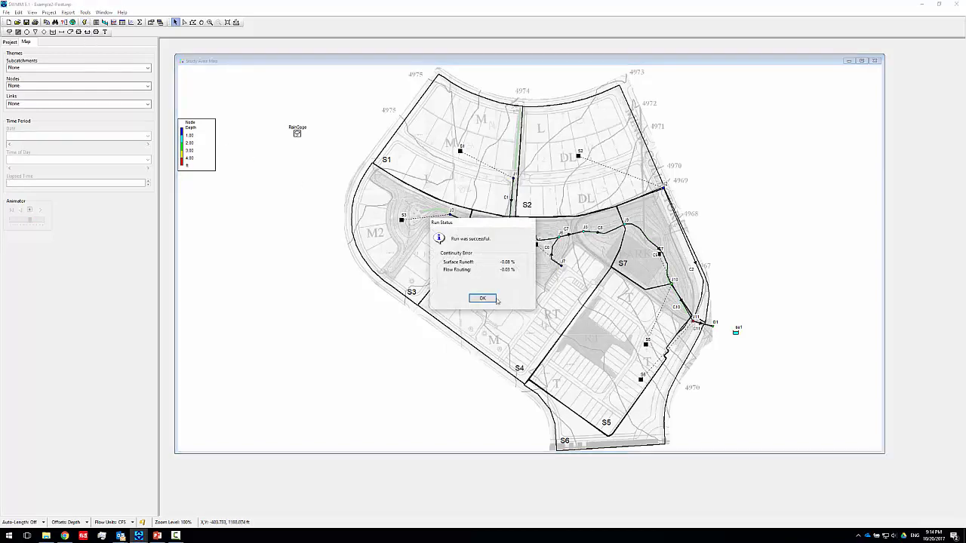
left_click(494, 299)
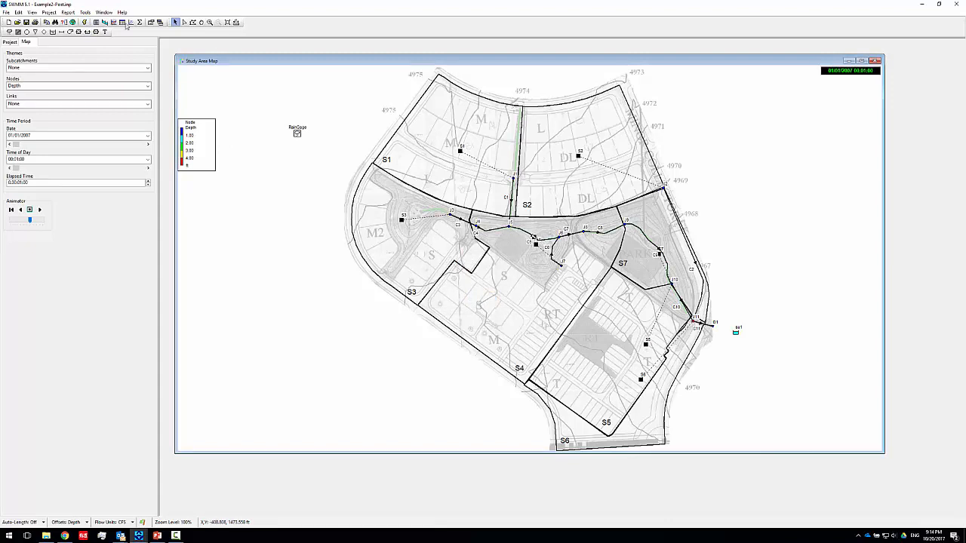
left_click(98, 22)
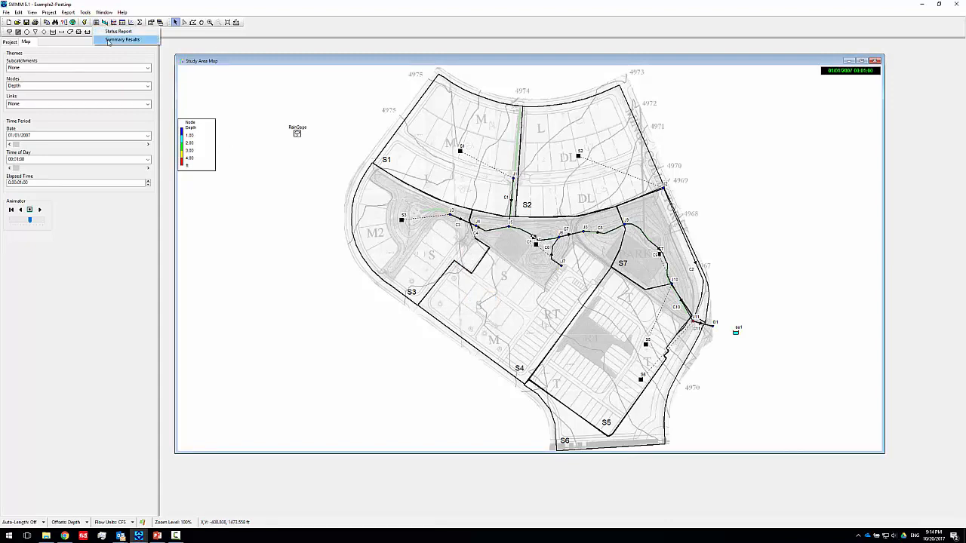
left_click(113, 40)
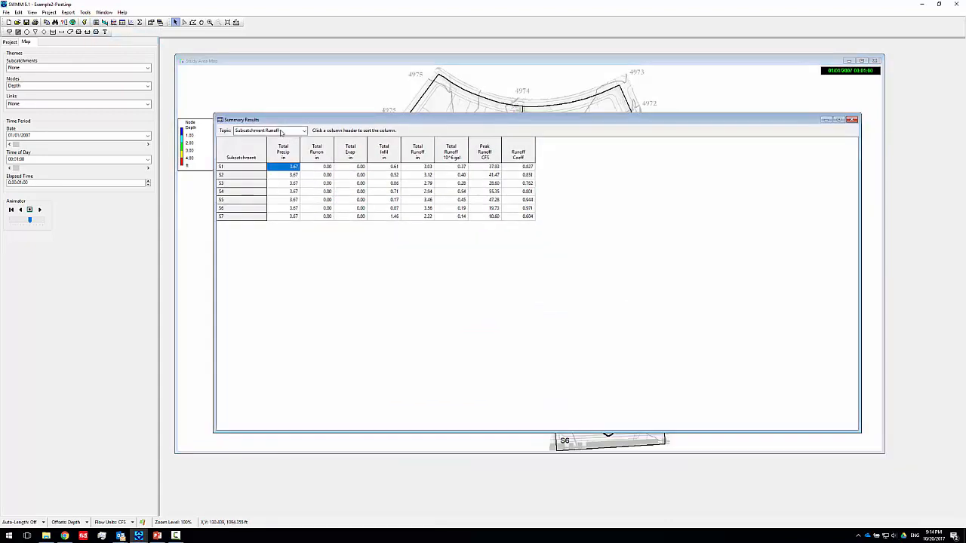
- Show the Node Flooding summary and examine the hours flooded, maximum rate and total flood volume at the flooded node
left_click(281, 132)
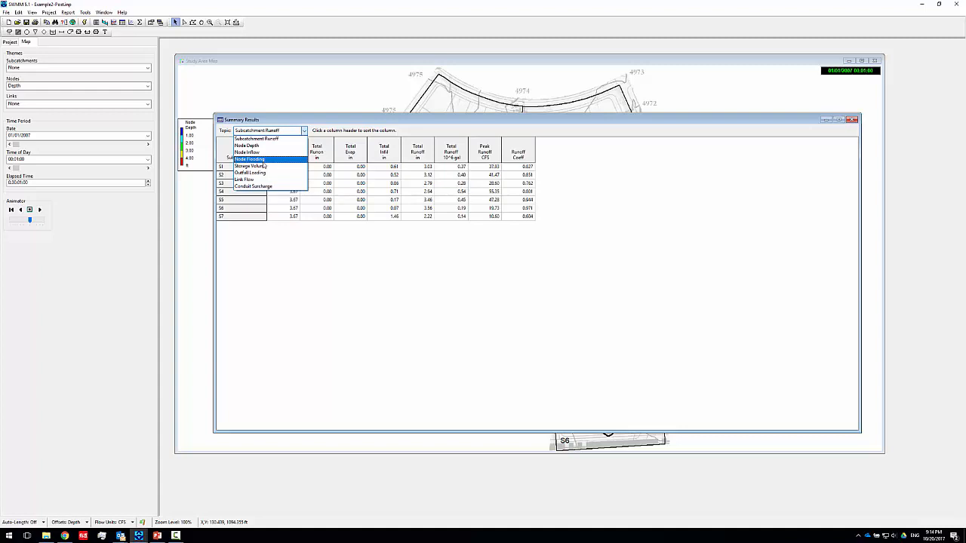
left_click(257, 160)
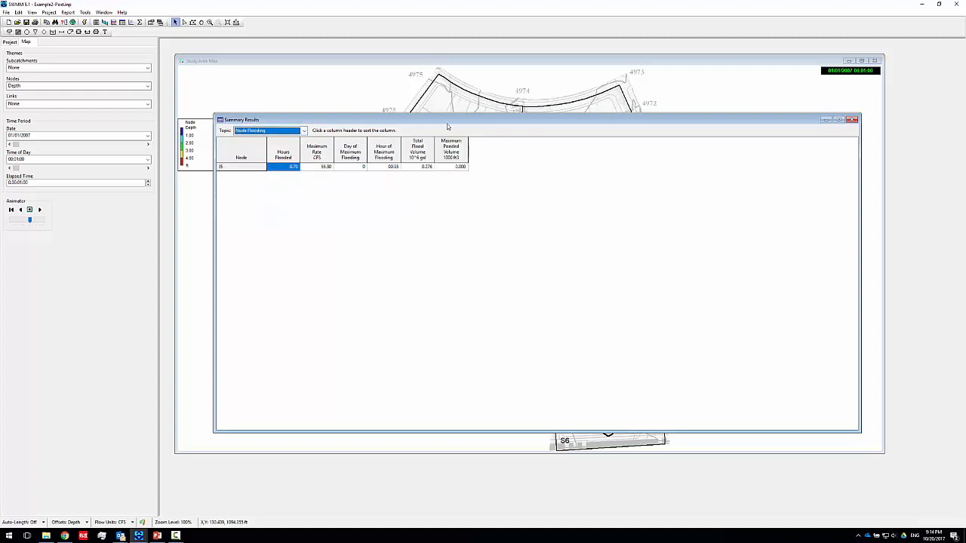
left_click_drag(450, 122, 445, 304)
left_click_drag(551, 304, 526, 142)
left_click(246, 174)
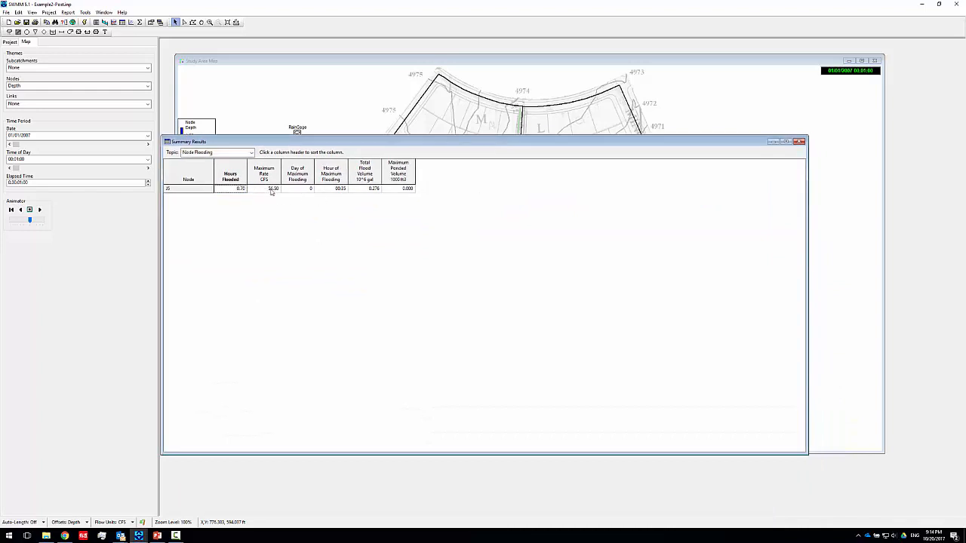
left_click(272, 190)
left_click(259, 172)
left_click(370, 189)
- Show the Conduit Surcharge summary, examine the hours above normal flow and hours capacity limited for C5, and close the report
left_click(227, 153)
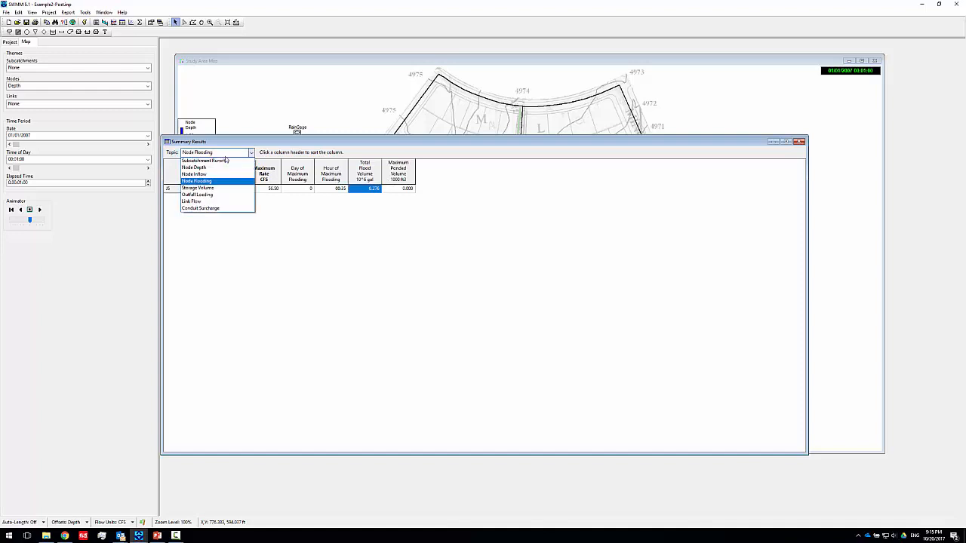
left_click(213, 209)
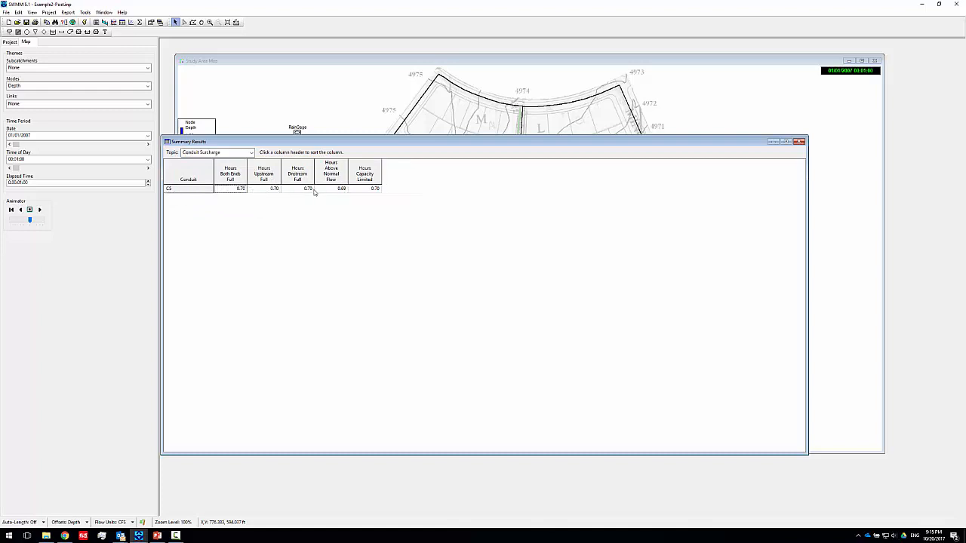
left_click_drag(411, 144, 425, 167)
left_click(381, 218)
left_click(349, 218)
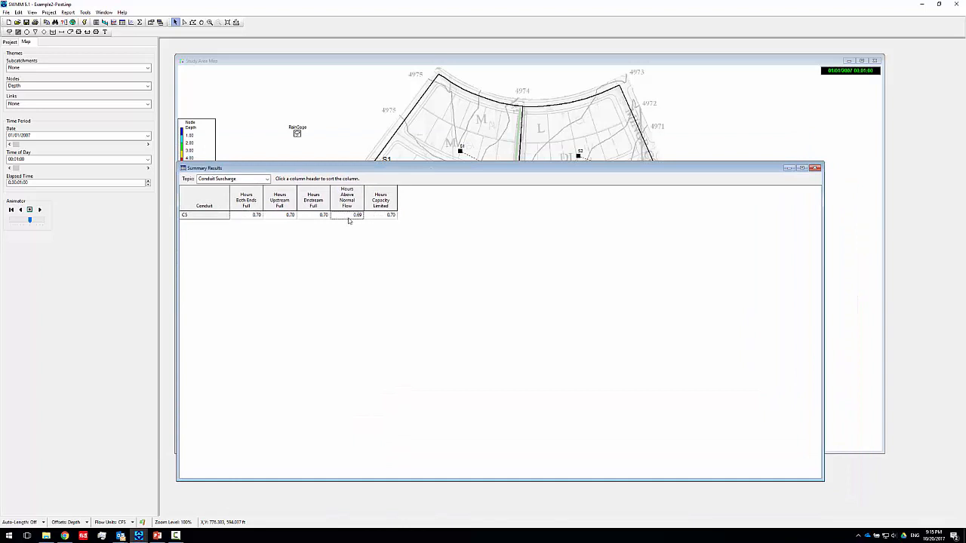
left_click(381, 218)
left_click(347, 218)
left_click(815, 168)
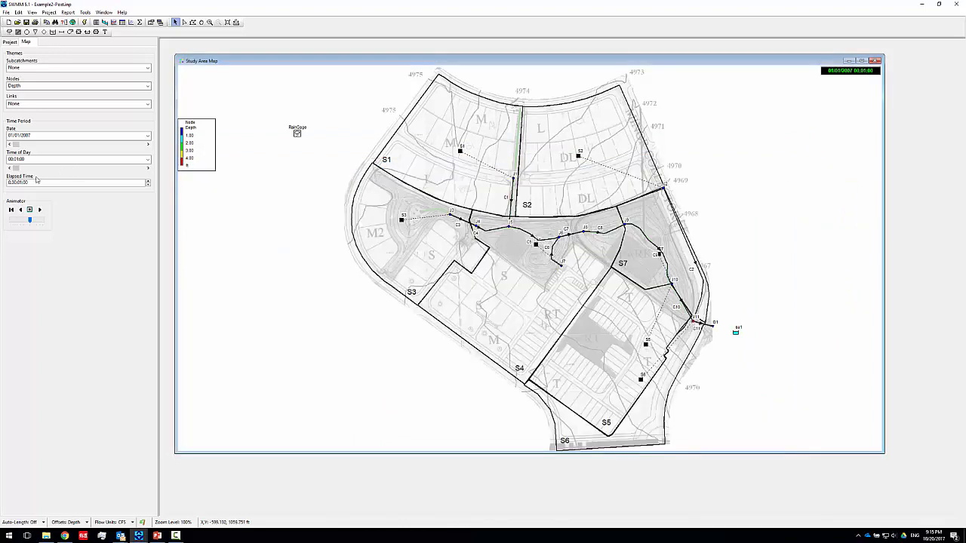
- Set the map's link theme to Capacity and its node theme to None
left_click(76, 103)
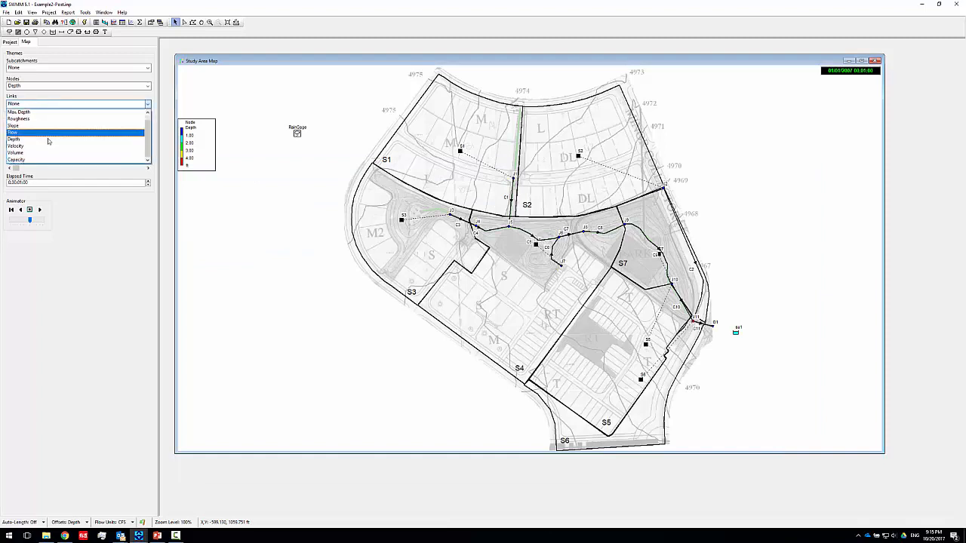
left_click(37, 160)
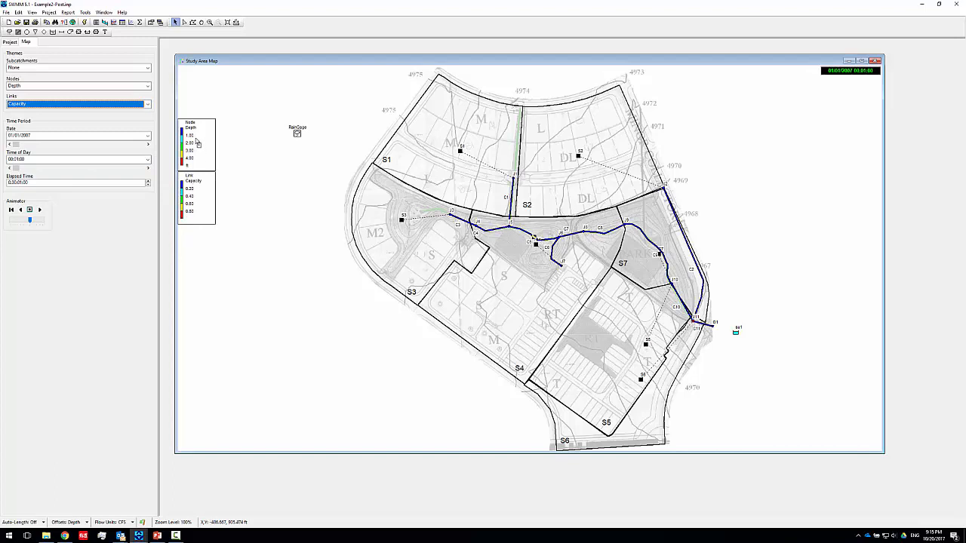
left_click(63, 86)
left_click(31, 94)
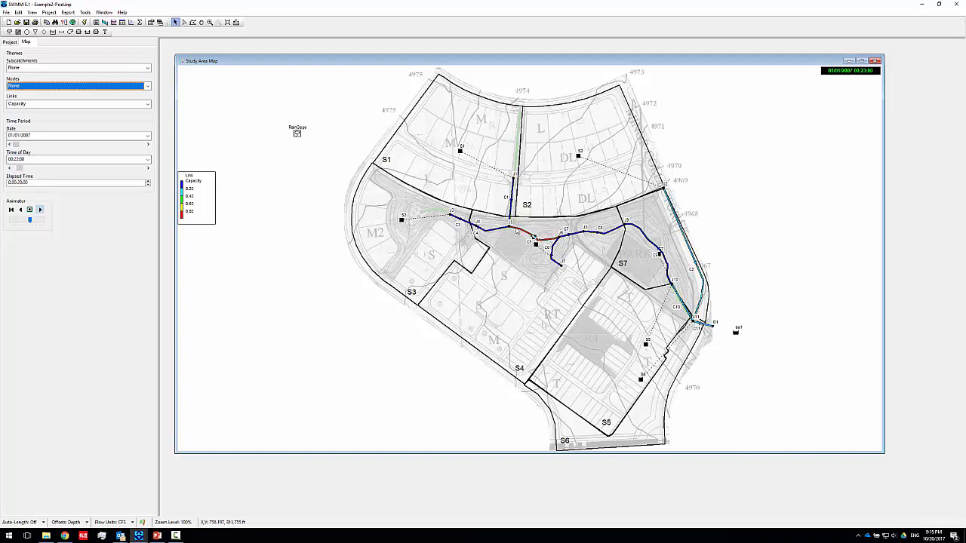
- Follow the animated link capacities along the conduits from C5 down to the outfall, and stop the animation at 00:55:00
mouse_move(531, 236)
mouse_move(657, 243)
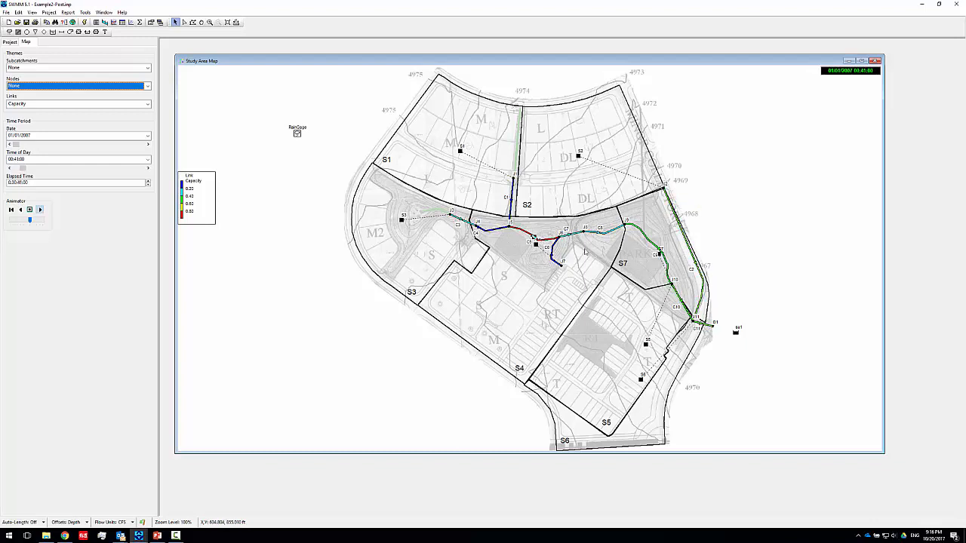
mouse_move(684, 305)
left_click(30, 210)
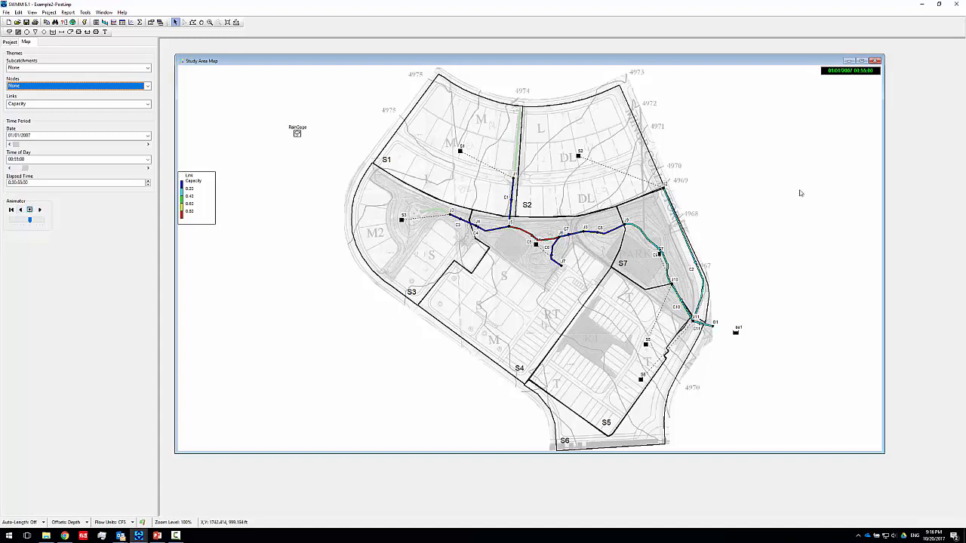